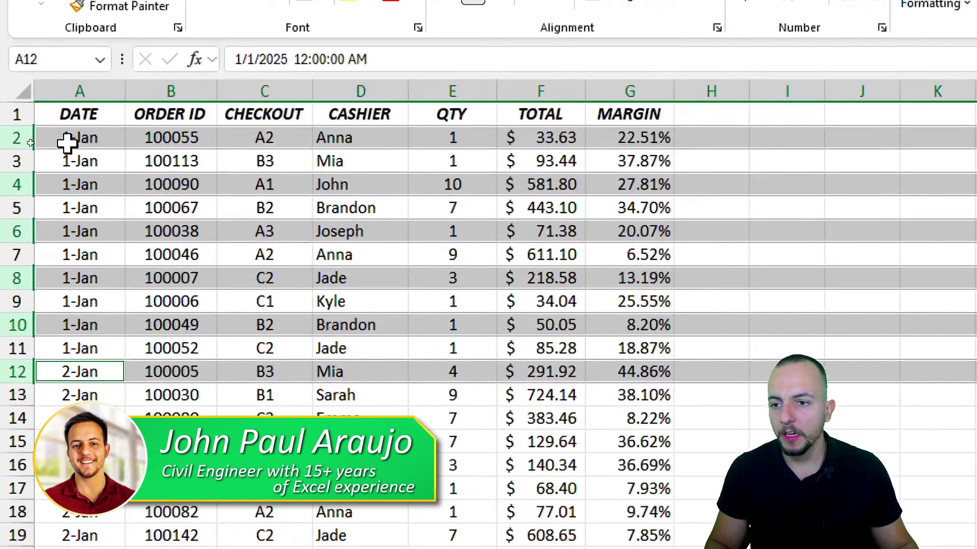
- Select A2:G2, A4:G4, A6:G6 and A8:G8 together as one multi-range selection
{"action": "left_click", "coordinate": [37, 131]}
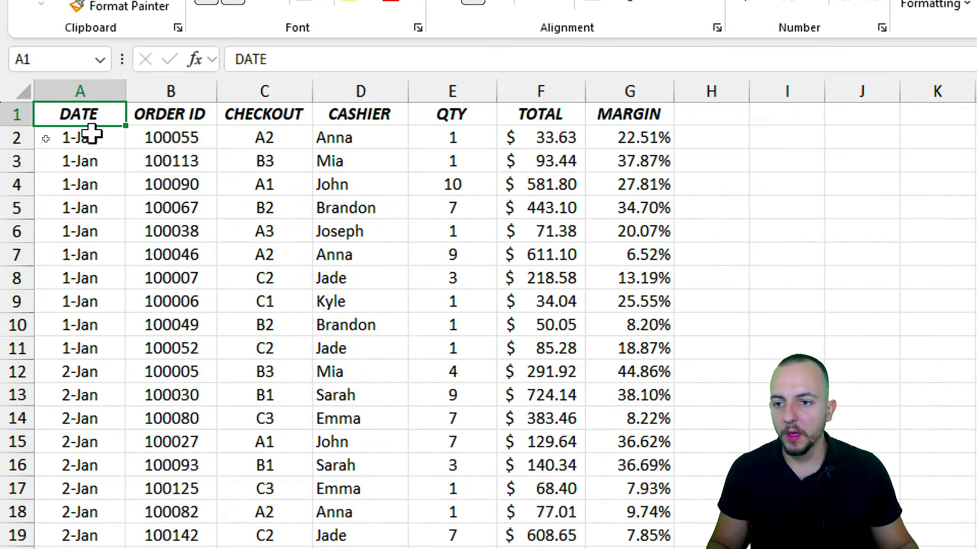
{"action": "left_click_drag", "start_coordinate": [87, 133], "coordinate": [630, 140]}
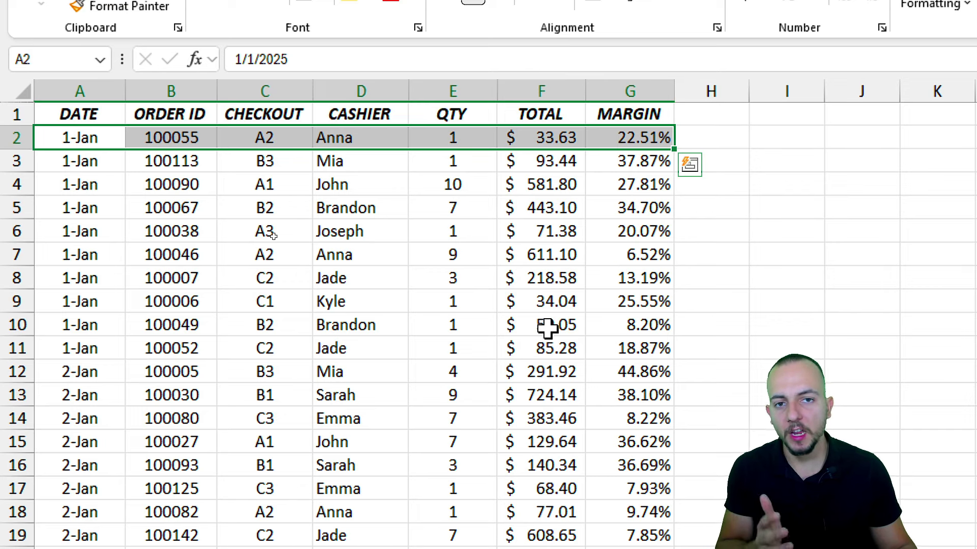
{"action": "key", "text": "ctrl"}
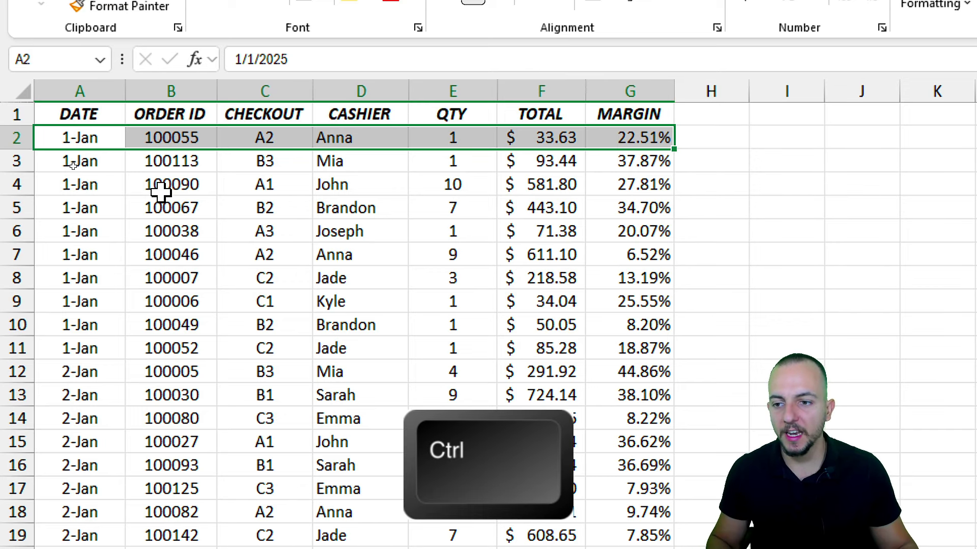
{"action": "left_click_drag", "start_coordinate": [84, 187], "coordinate": [628, 191]}
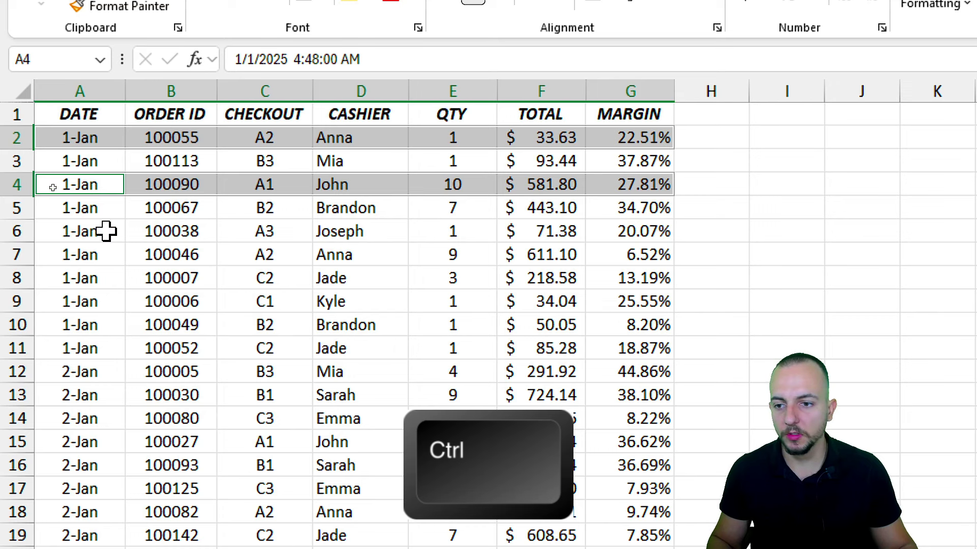
{"action": "left_click_drag", "start_coordinate": [106, 231], "coordinate": [649, 235]}
{"action": "left_click_drag", "start_coordinate": [100, 274], "coordinate": [615, 283]}
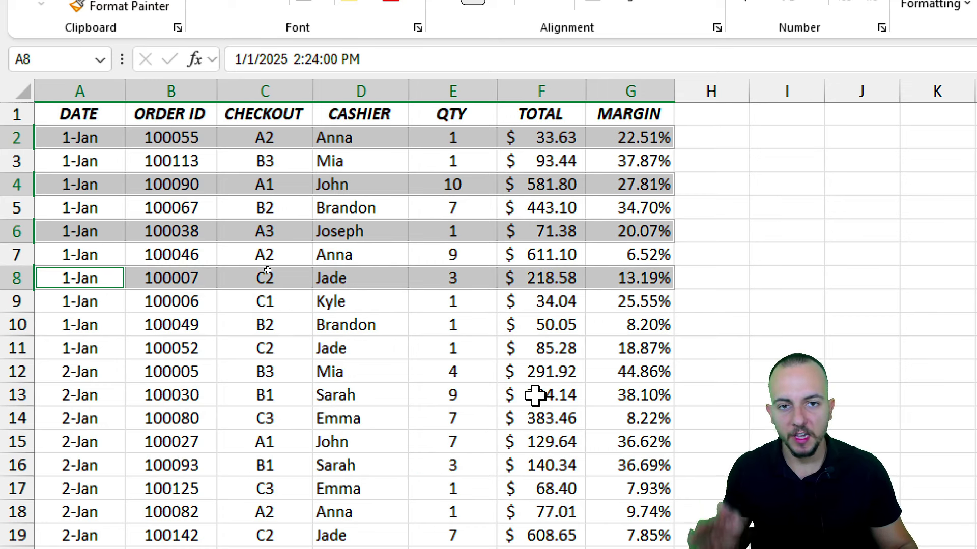
{"action": "key", "text": "ctrl"}
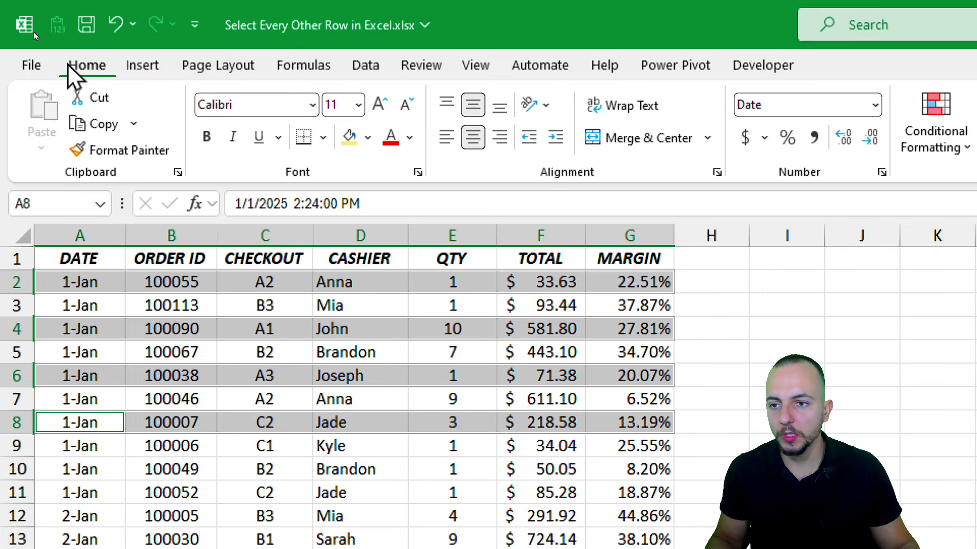
- Fill rows 2, 4, 6 and 8 with yellow, then bring up the Insert dialog with Ctrl+plus
{"action": "left_click", "coordinate": [368, 137]}
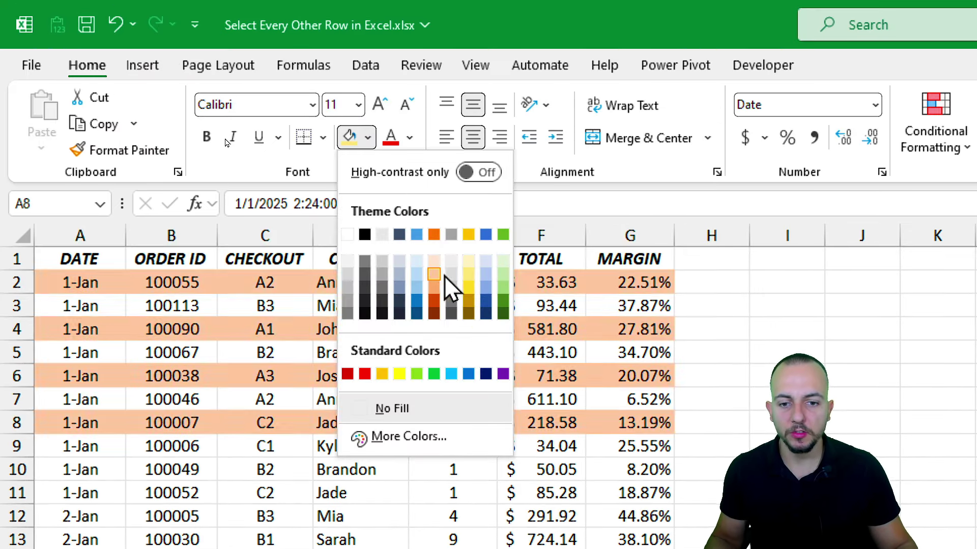
{"action": "left_click", "coordinate": [464, 287]}
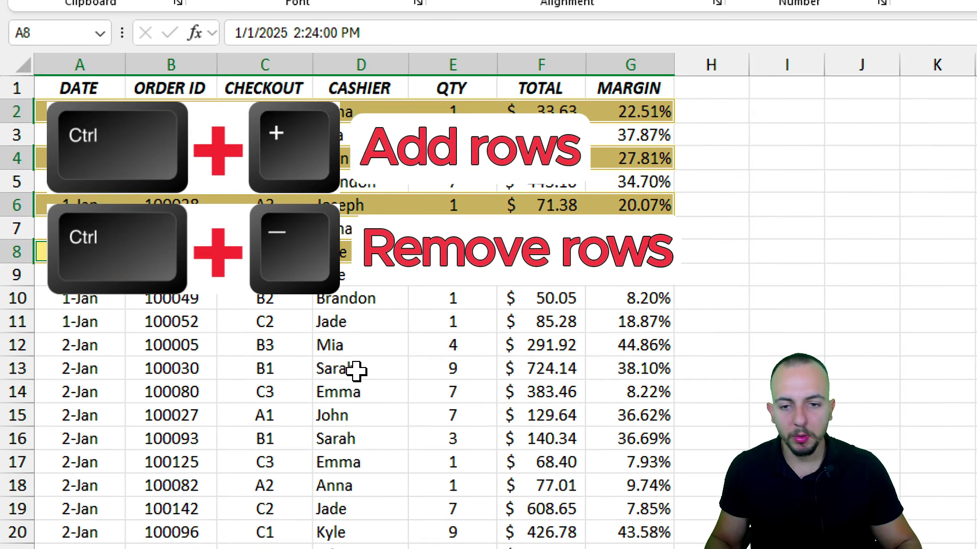
{"action": "key", "text": "ctrl+plus"}
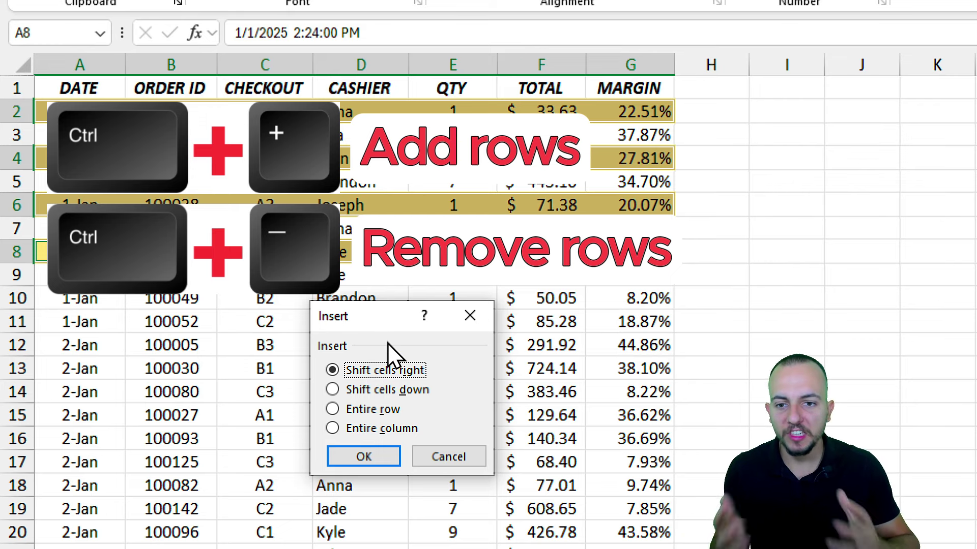
- Insert cells with Shift cells down above the highlighted rows, then undo the insertion
{"action": "left_click", "coordinate": [373, 391]}
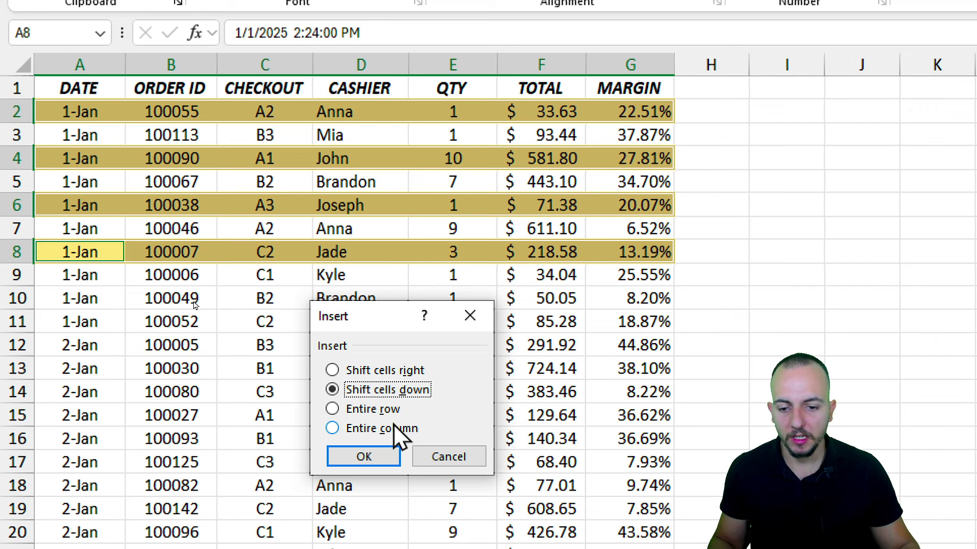
{"action": "left_click", "coordinate": [374, 456]}
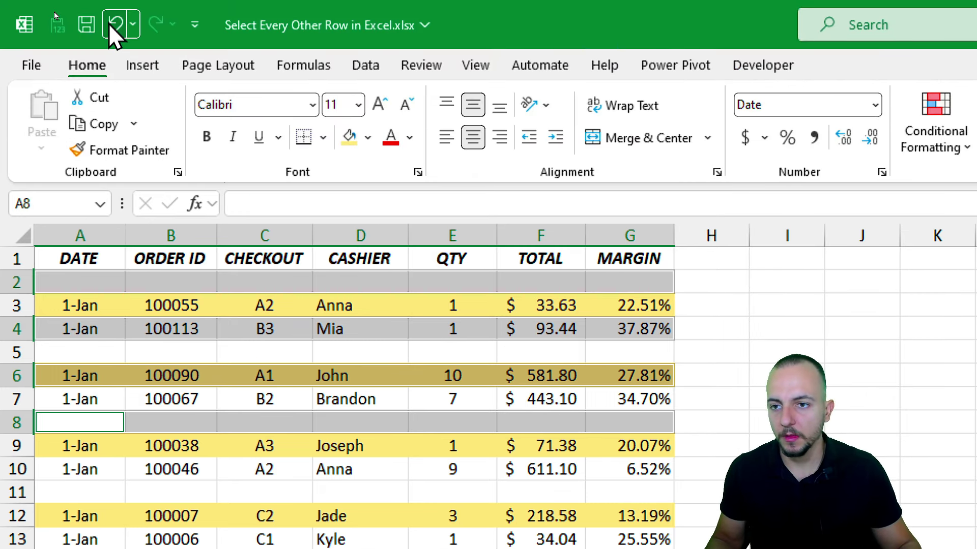
{"action": "left_click", "coordinate": [114, 26]}
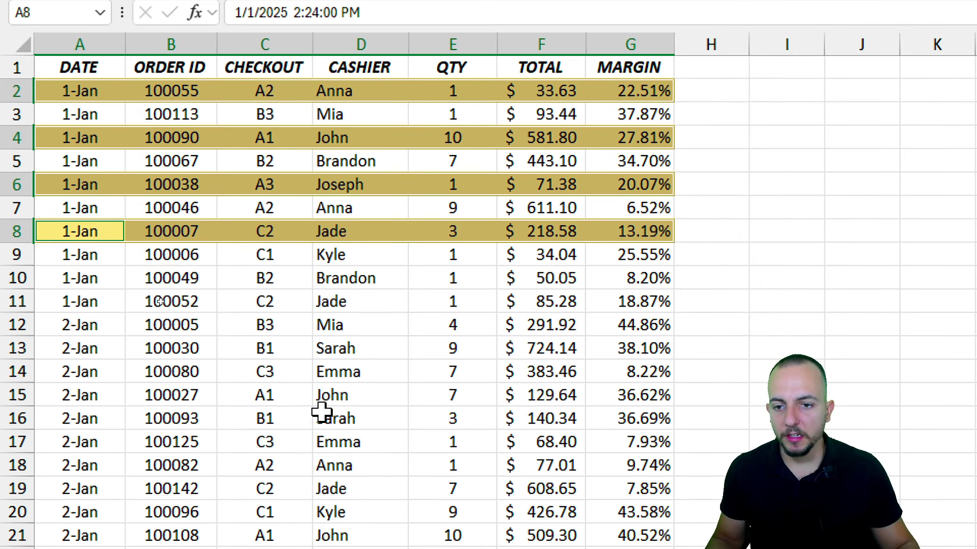
- Copy the four highlighted rows and paste them starting at cell K3
{"action": "key", "text": "ctrl+c"}
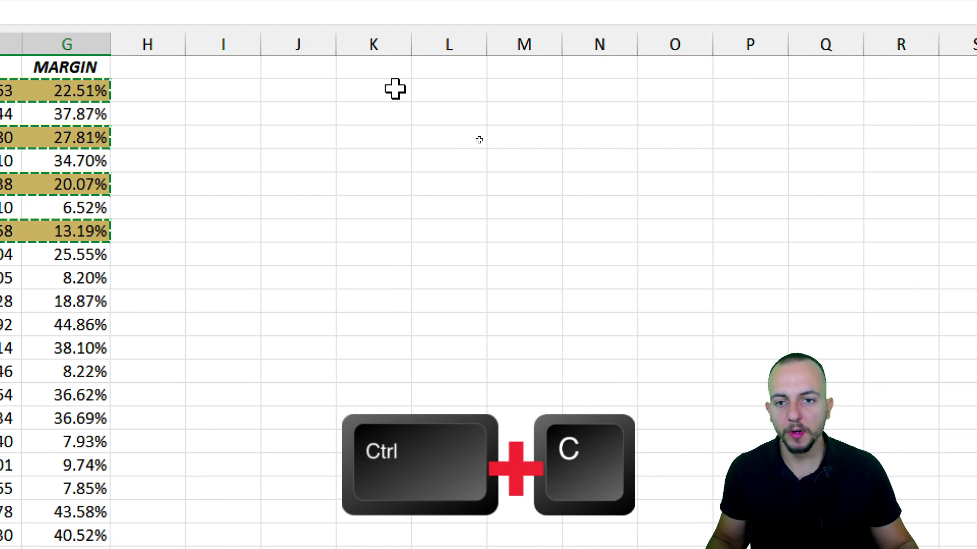
{"action": "left_click", "coordinate": [396, 89]}
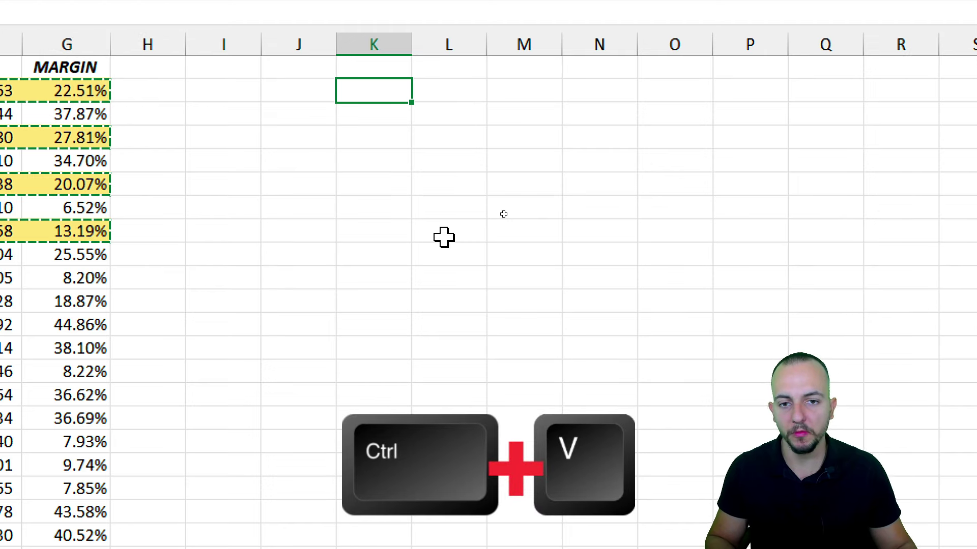
{"action": "key", "text": "ctrl+v"}
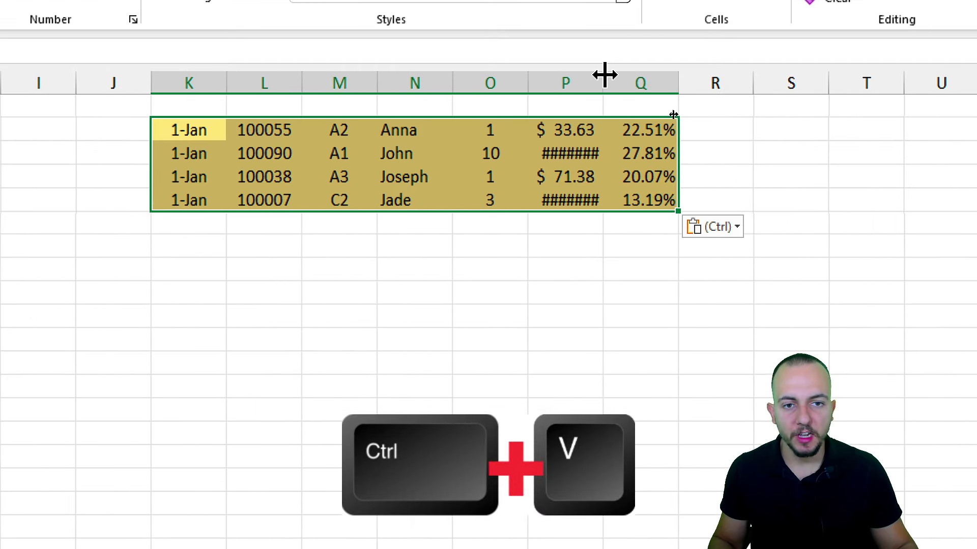
- Widen column P so the pasted totals such as 33.63 display
{"action": "left_click", "coordinate": [777, 44]}
{"action": "left_click_drag", "start_coordinate": [787, 44], "coordinate": [788, 43]}
{"action": "left_click_drag", "start_coordinate": [603, 81], "coordinate": [630, 81]}
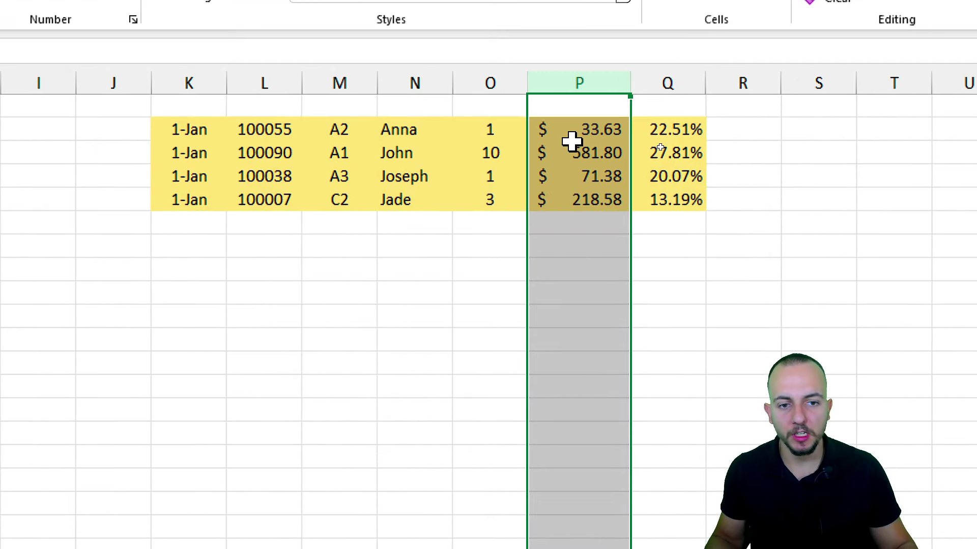
{"action": "left_click", "coordinate": [571, 133]}
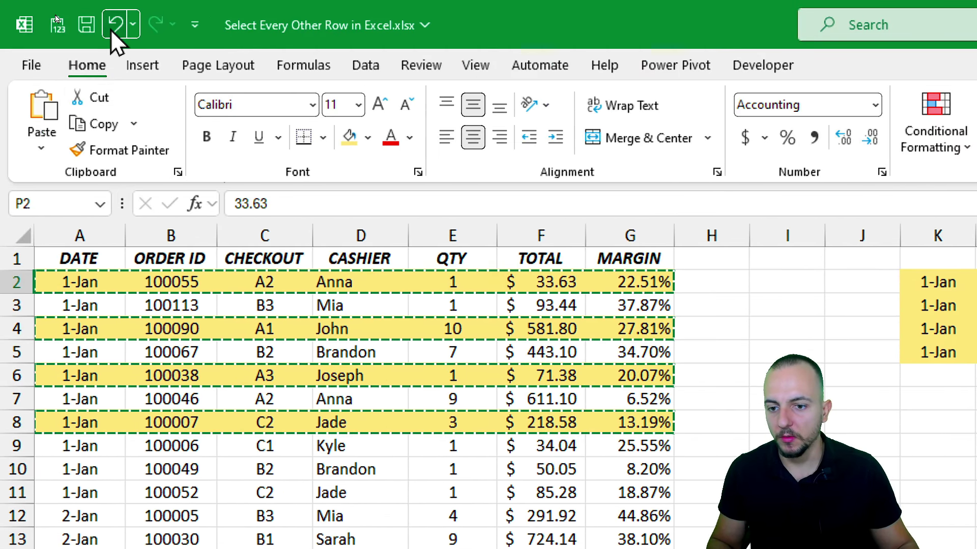
- Undo the pasted block and the yellow fill, and cancel the pending copy
{"action": "left_click", "coordinate": [115, 24]}
{"action": "left_click", "coordinate": [116, 24]}
{"action": "left_click", "coordinate": [100, 257]}
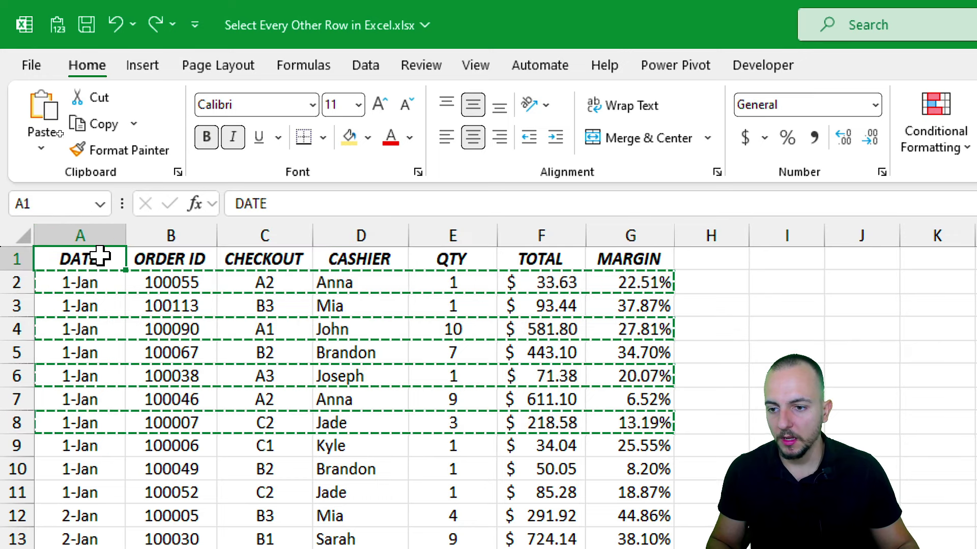
{"action": "key", "text": "Escape"}
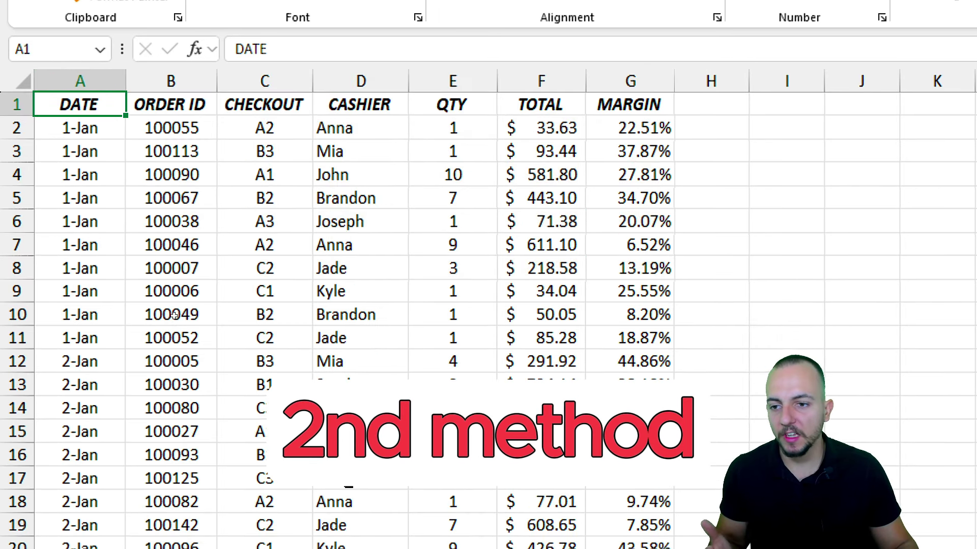
- Select the entire row 2 of the sales table
{"action": "left_click", "coordinate": [14, 127]}
{"action": "left_click", "coordinate": [15, 175]}
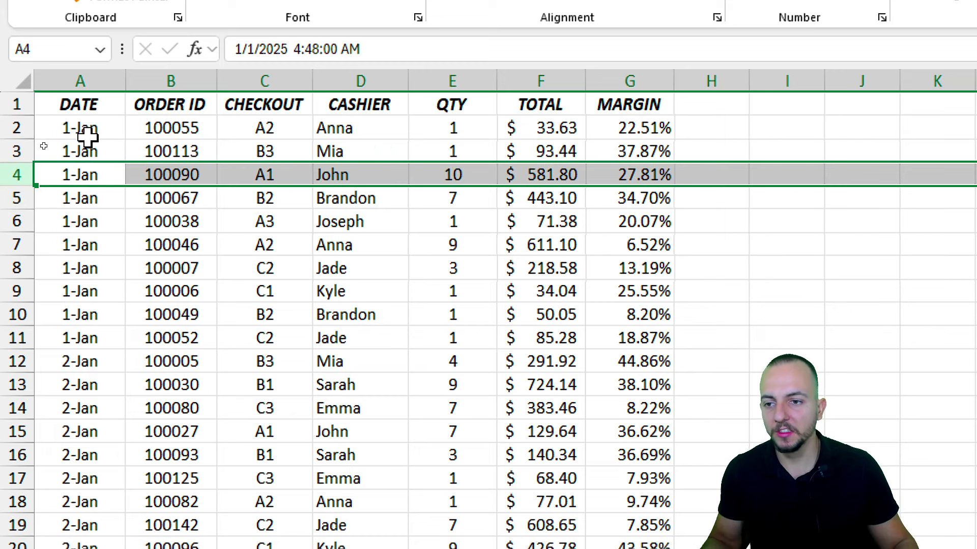
{"action": "left_click_drag", "start_coordinate": [87, 132], "coordinate": [654, 127]}
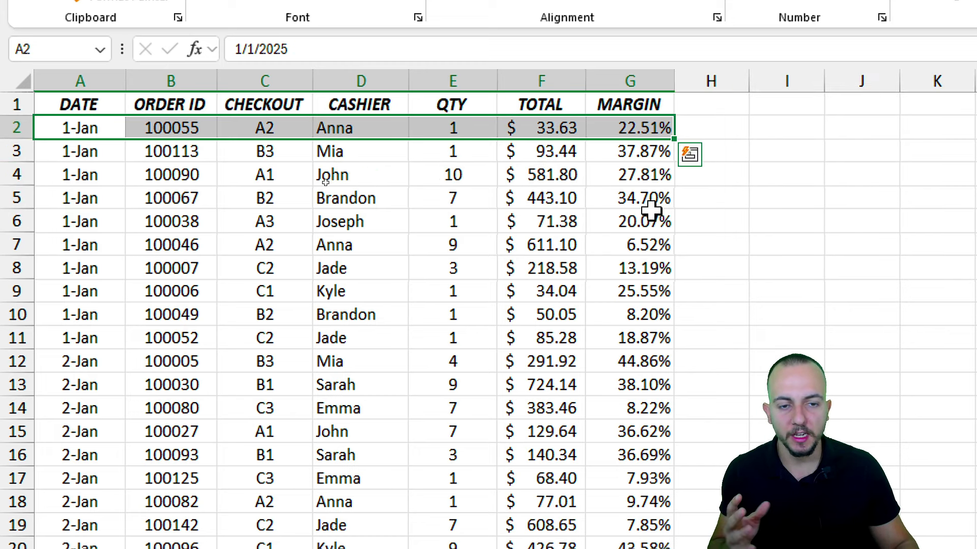
{"action": "left_click", "coordinate": [14, 128]}
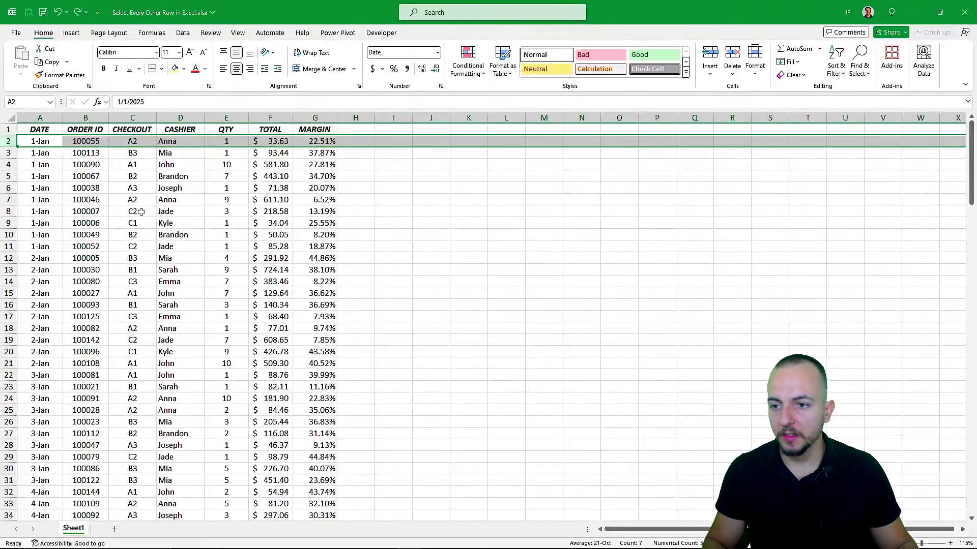
{"action": "scroll", "coordinate": [214, 234], "scroll_direction": "right", "scroll_amount": 5}
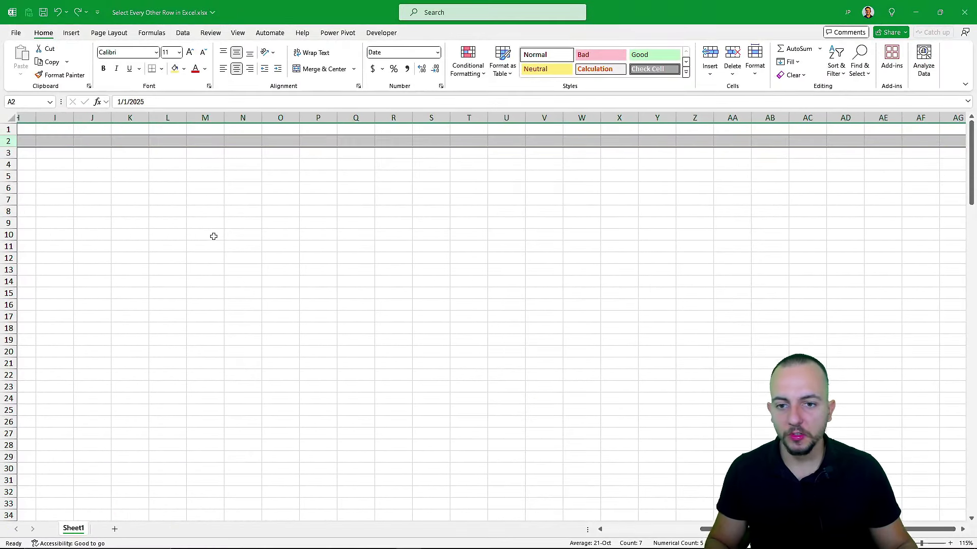
{"action": "scroll", "coordinate": [213, 235], "scroll_direction": "left", "scroll_amount": 5}
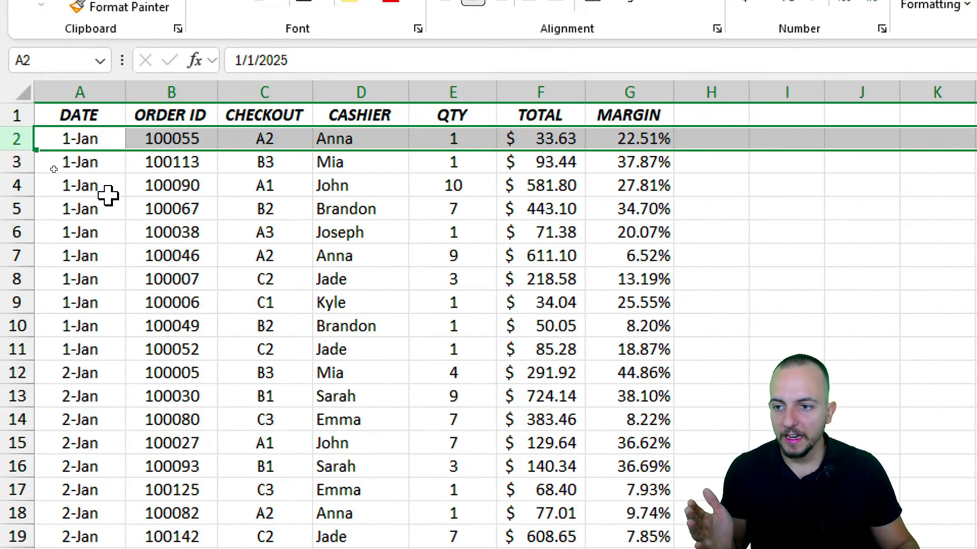
{"action": "key", "text": "ctrl"}
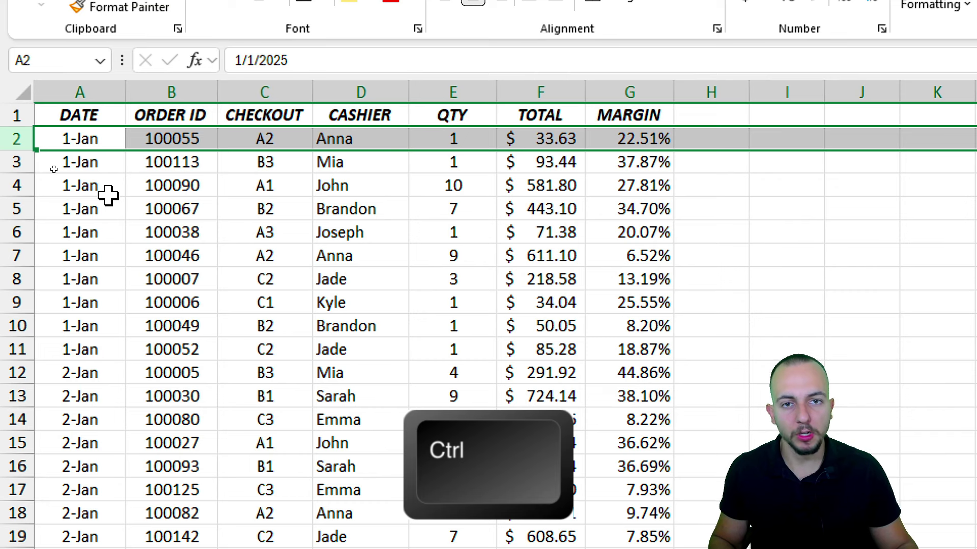
{"action": "left_click", "coordinate": [14, 186], "text": "ctrl"}
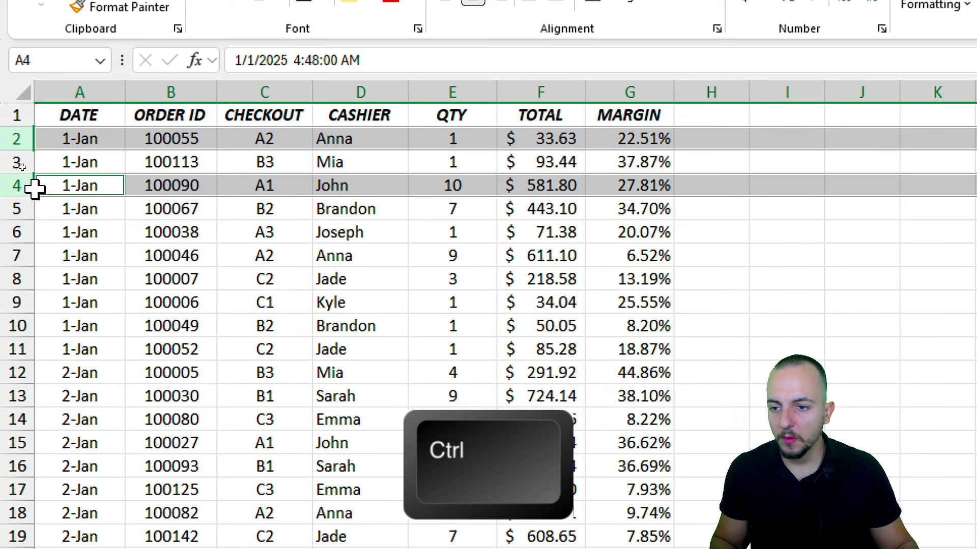
{"action": "left_click", "coordinate": [14, 232], "text": "ctrl"}
{"action": "left_click", "coordinate": [15, 278], "text": "ctrl"}
{"action": "left_click", "coordinate": [15, 326], "text": "ctrl"}
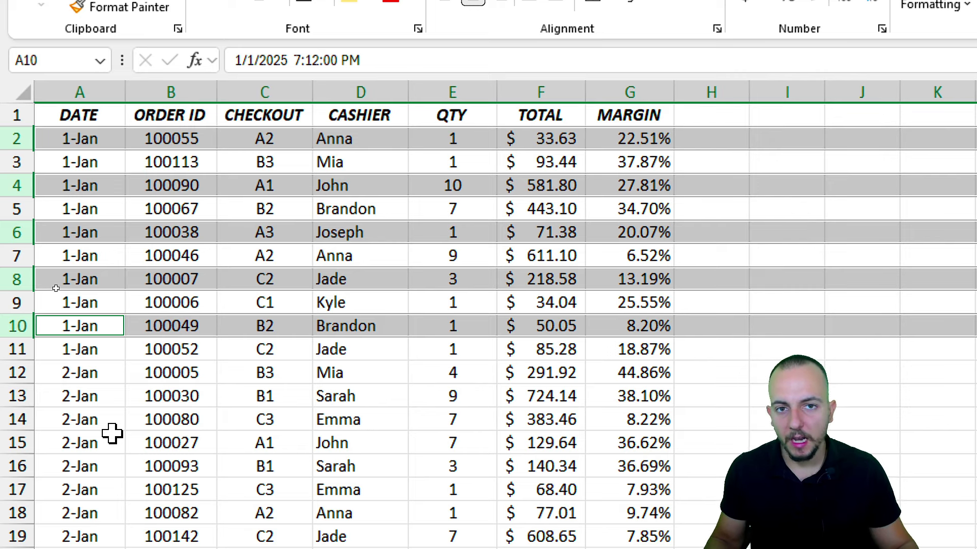
{"action": "left_click", "coordinate": [79, 115]}
{"action": "scroll", "coordinate": [368, 449], "scroll_direction": "down", "scroll_amount": 4}
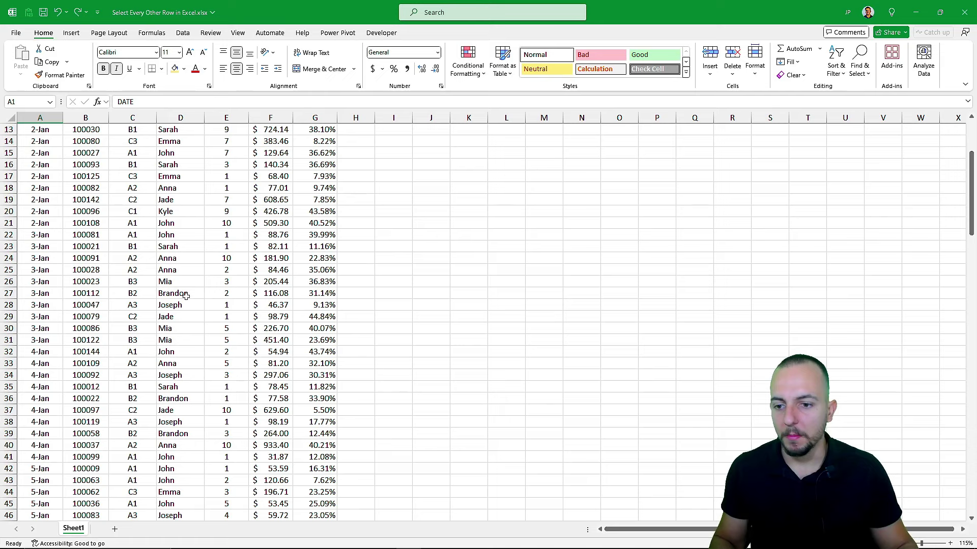
{"action": "scroll", "coordinate": [188, 296], "scroll_direction": "down", "scroll_amount": 18}
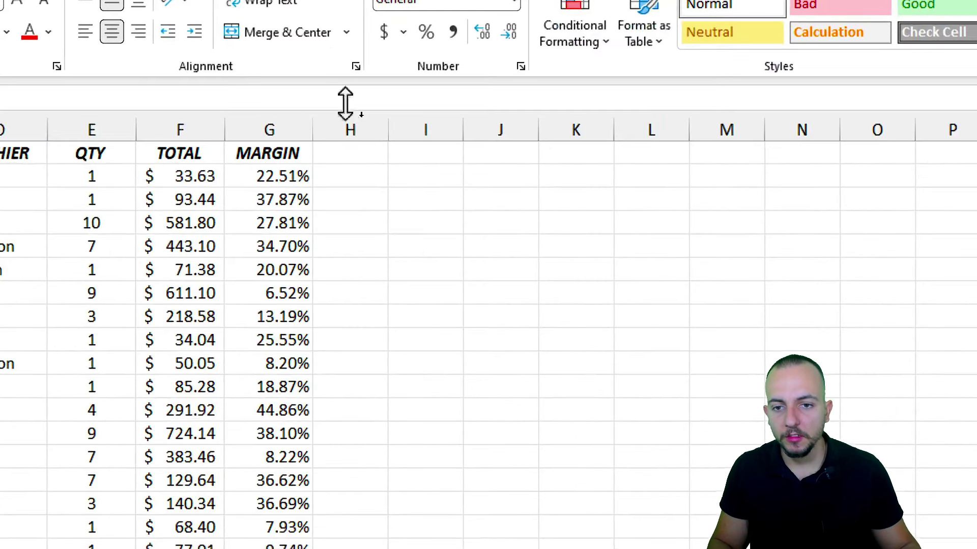
- Enter the header 'HELPER' in cell H1 after MARGIN
{"action": "left_click", "coordinate": [363, 118]}
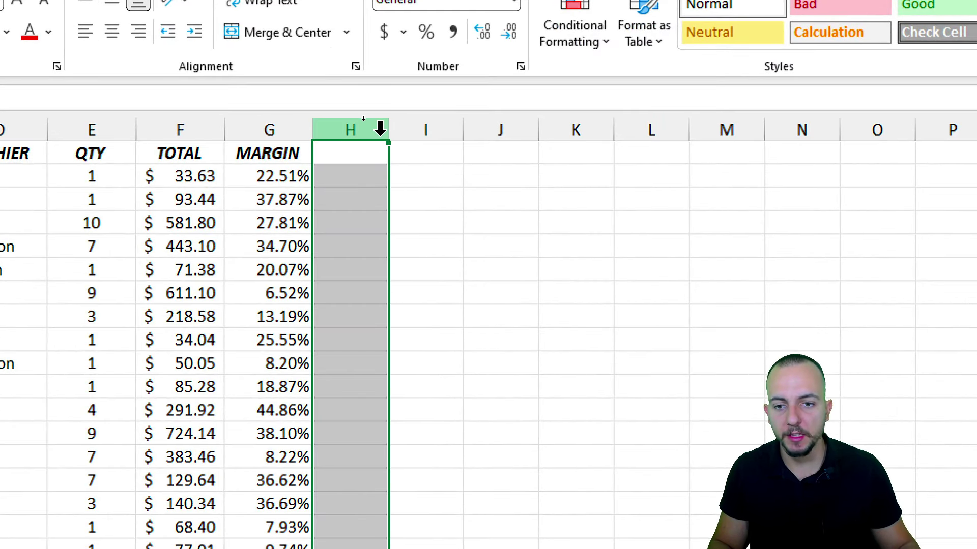
{"action": "left_click", "coordinate": [358, 154]}
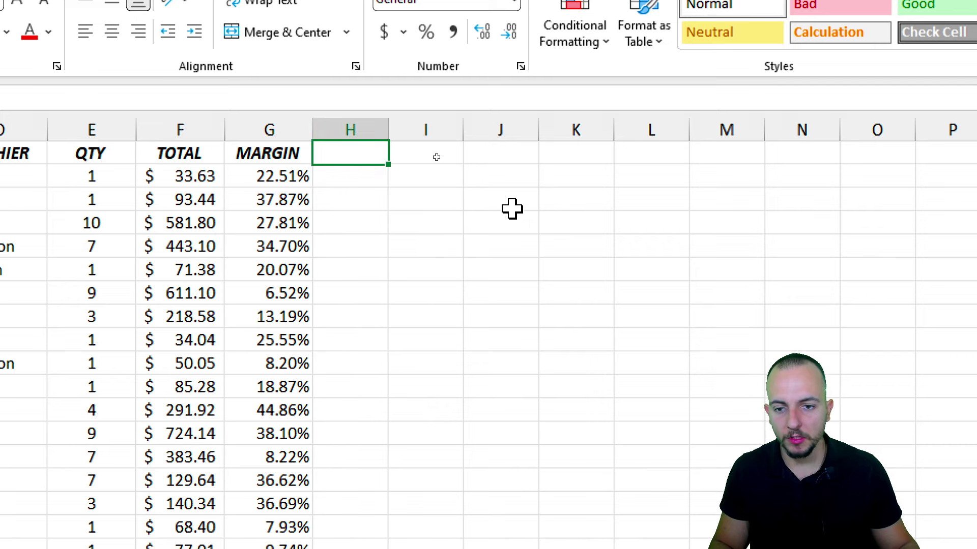
{"action": "type", "text": "HELPER"}
{"action": "key", "text": "Return"}
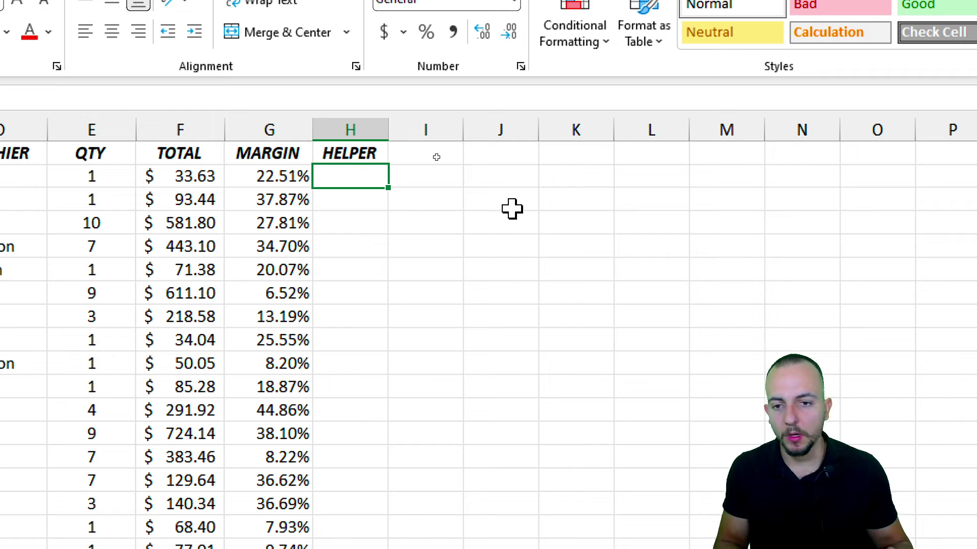
- Enter A, B, A, B, A down cells H2 to H6
{"action": "type", "text": "A"}
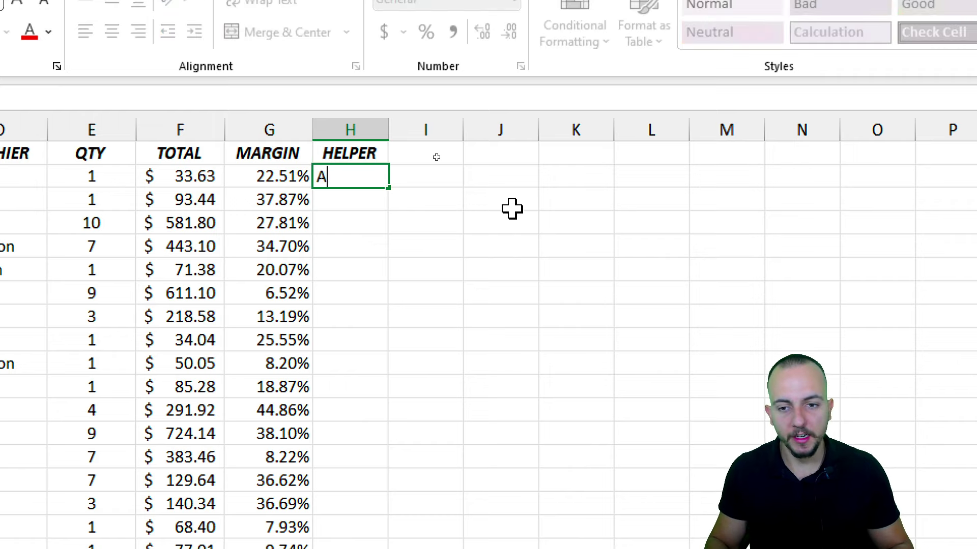
{"action": "key", "text": "Return"}
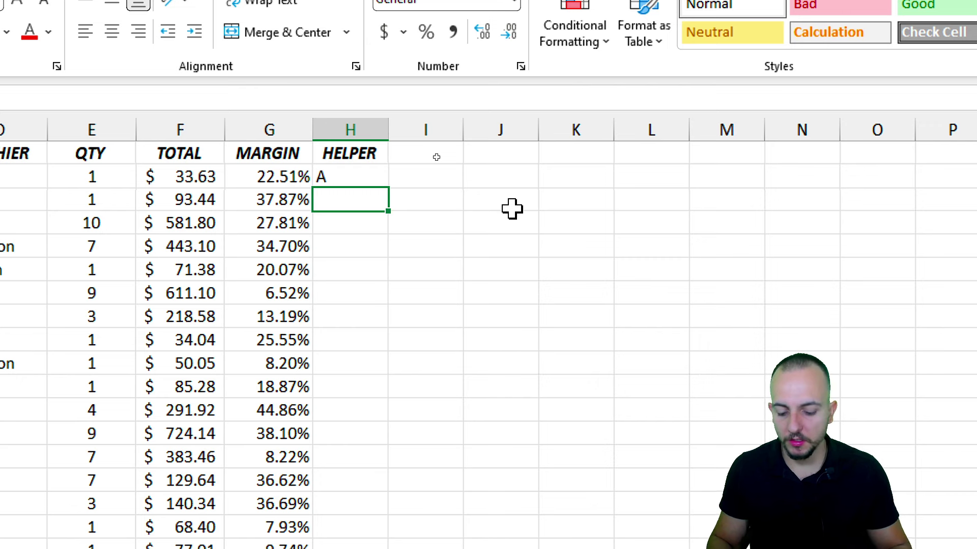
{"action": "type", "text": "B"}
{"action": "key", "text": "Return"}
{"action": "type", "text": "A"}
{"action": "key", "text": "Return"}
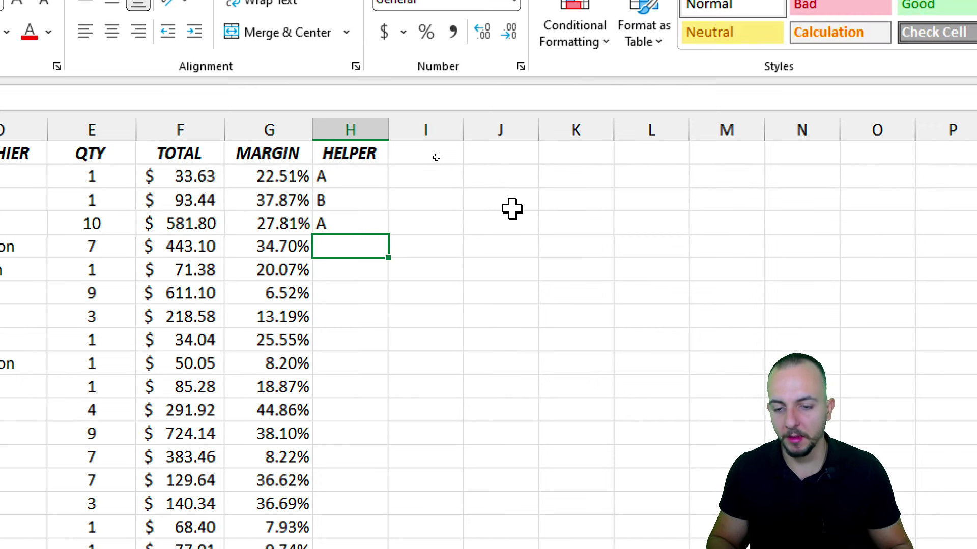
{"action": "type", "text": "B"}
{"action": "key", "text": "Return"}
{"action": "type", "text": "A"}
{"action": "key", "text": "Return"}
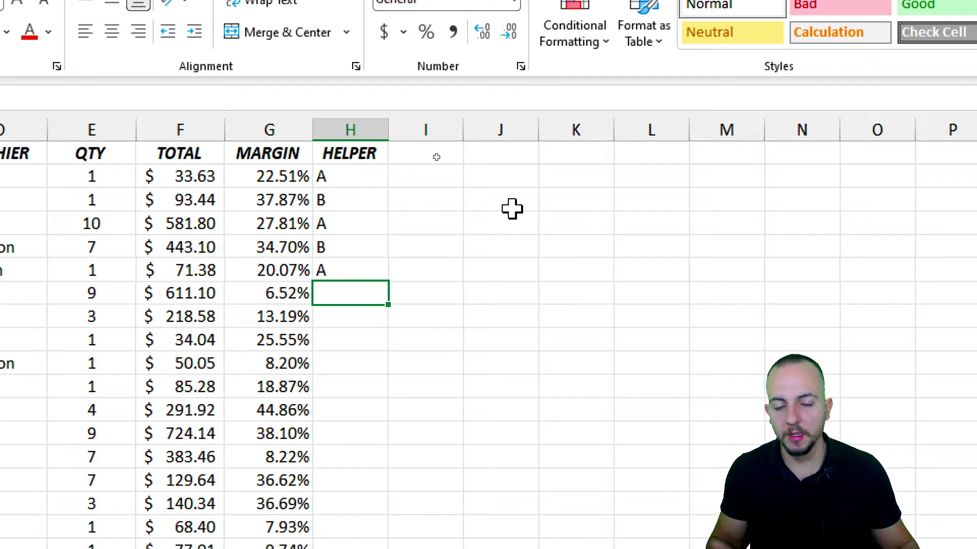
- Try an A/B/C pattern in the helper cells, then undo it with Ctrl+Z
{"action": "left_click_drag", "start_coordinate": [379, 178], "coordinate": [371, 244]}
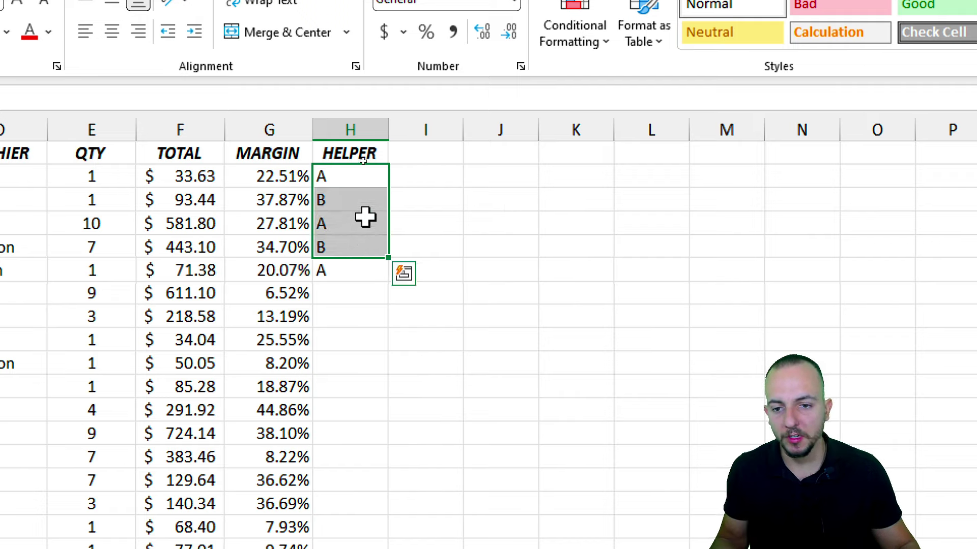
{"action": "left_click", "coordinate": [372, 200]}
{"action": "key", "text": "Down"}
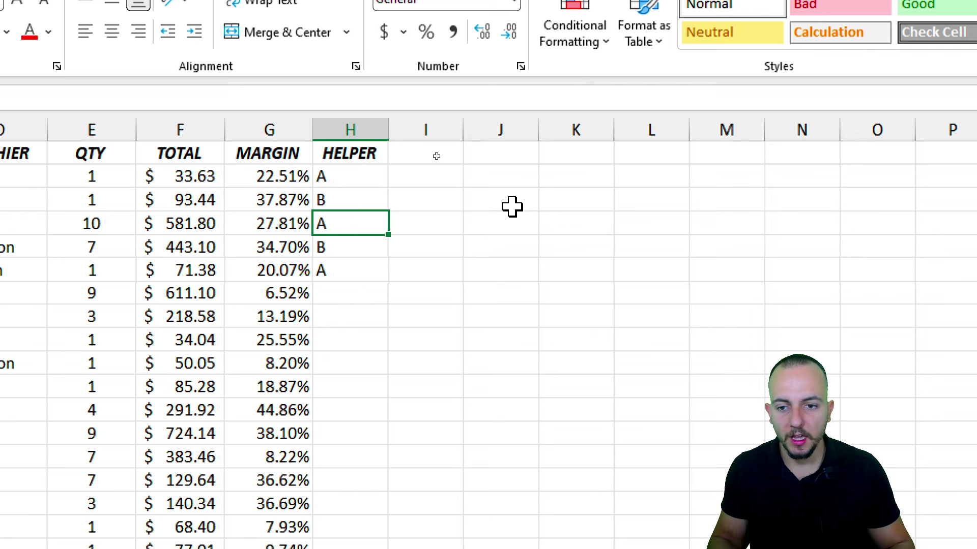
{"action": "type", "text": "C"}
{"action": "key", "text": "Return"}
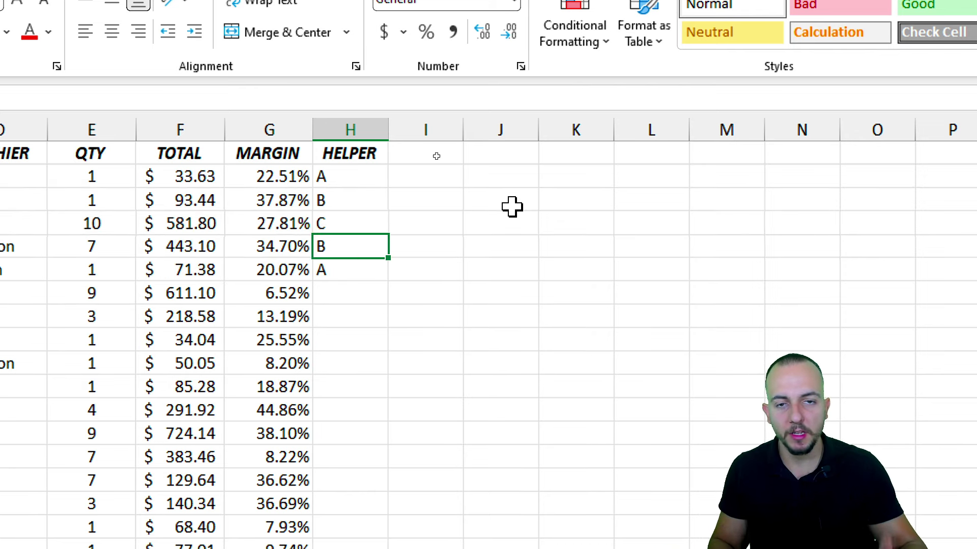
{"action": "type", "text": "A"}
{"action": "key", "text": "Return"}
{"action": "type", "text": "B"}
{"action": "key", "text": "Return"}
{"action": "type", "text": "C"}
{"action": "key", "text": "Return"}
{"action": "key", "text": "Up"}
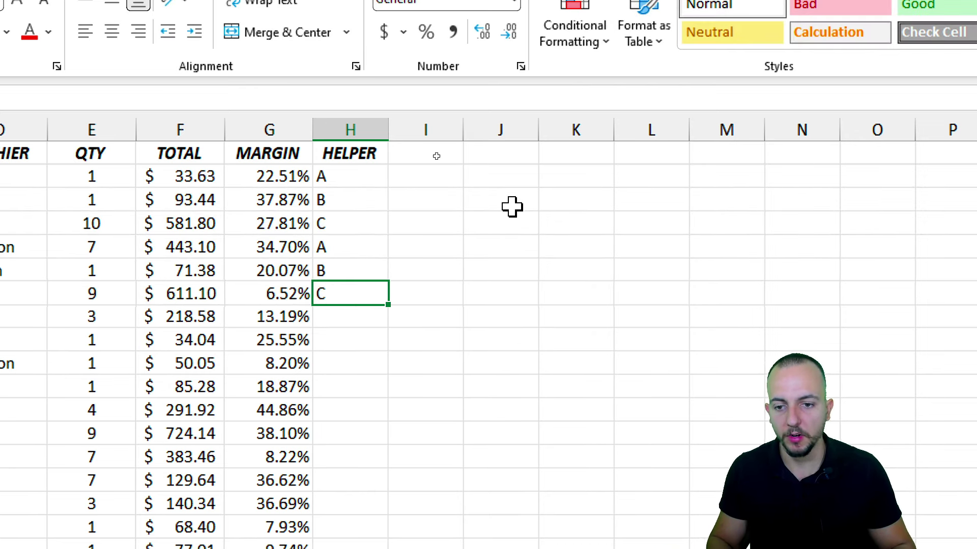
{"action": "key", "text": "ctrl+z"}
{"action": "key", "text": "ctrl+z"}
{"action": "key", "text": "ctrl+z"}
{"action": "key", "text": "ctrl+z"}
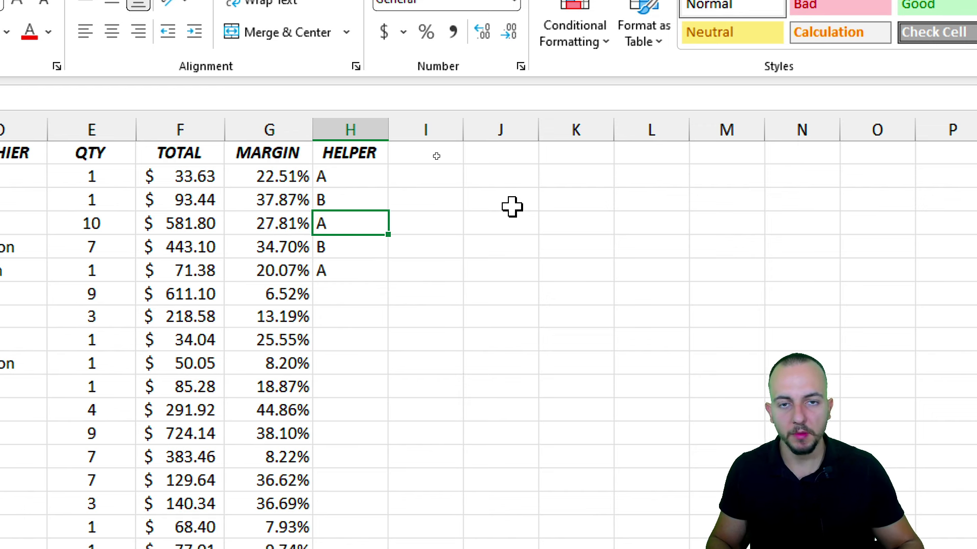
{"action": "left_click", "coordinate": [22, 175]}
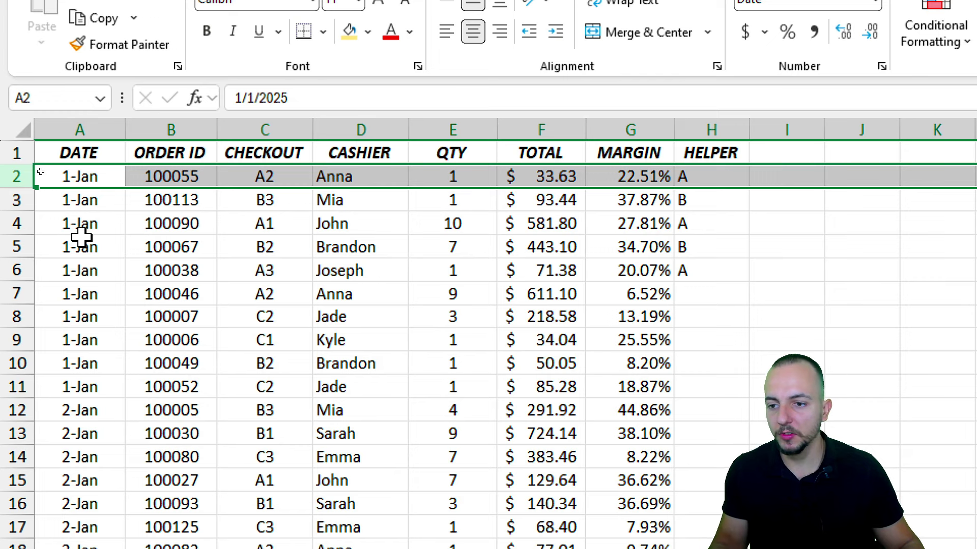
{"action": "left_click", "coordinate": [20, 247], "text": "ctrl"}
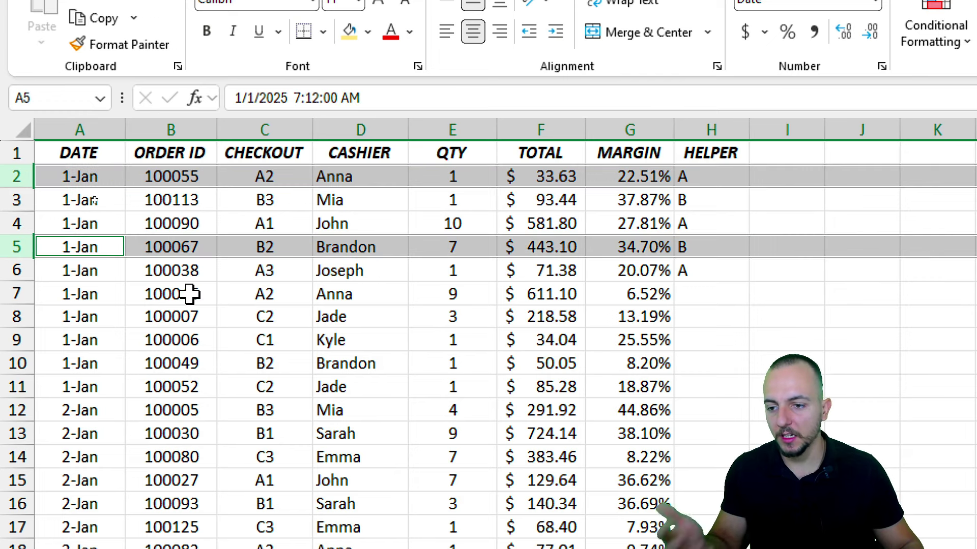
{"action": "left_click", "coordinate": [19, 317], "text": "ctrl"}
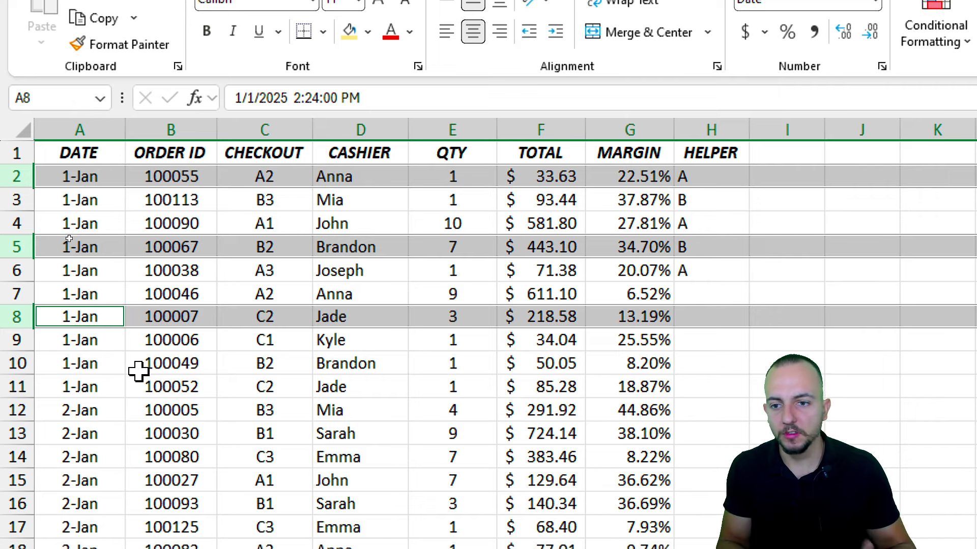
{"action": "left_click", "coordinate": [723, 154]}
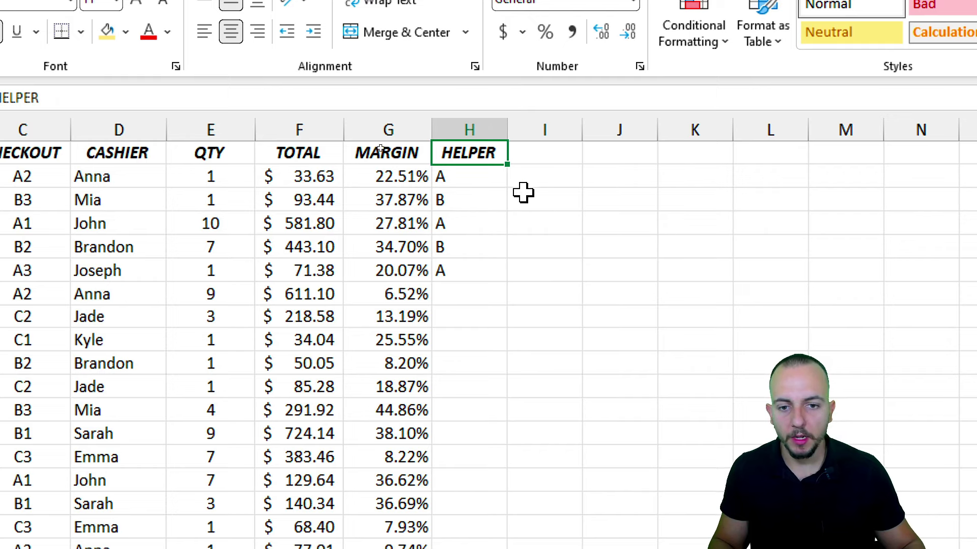
- Clear H4:H6, then fill the A/B pair in H2:H3 down the entire HELPER column
{"action": "left_click_drag", "start_coordinate": [460, 177], "coordinate": [488, 198]}
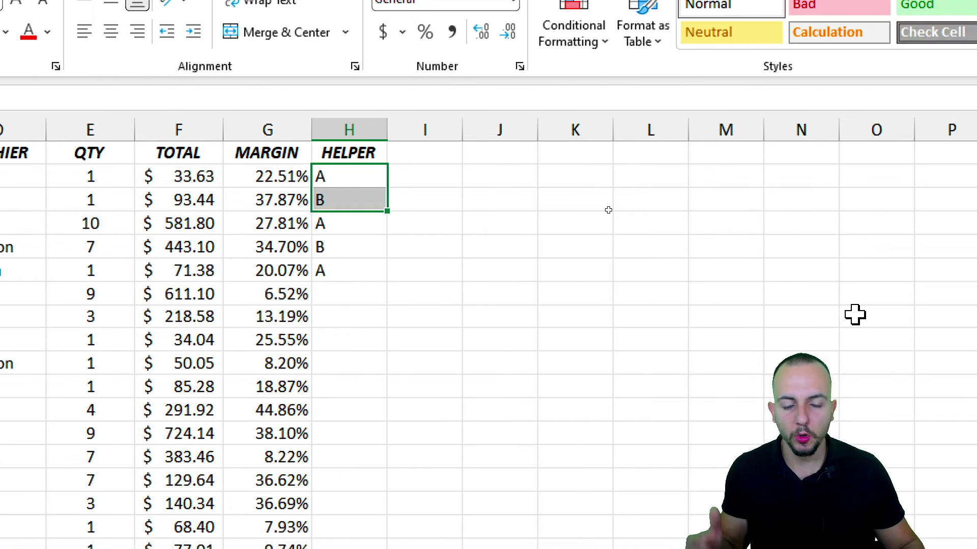
{"action": "left_click_drag", "start_coordinate": [366, 237], "coordinate": [359, 274]}
{"action": "key", "text": "Delete"}
{"action": "left_click_drag", "start_coordinate": [364, 178], "coordinate": [350, 198]}
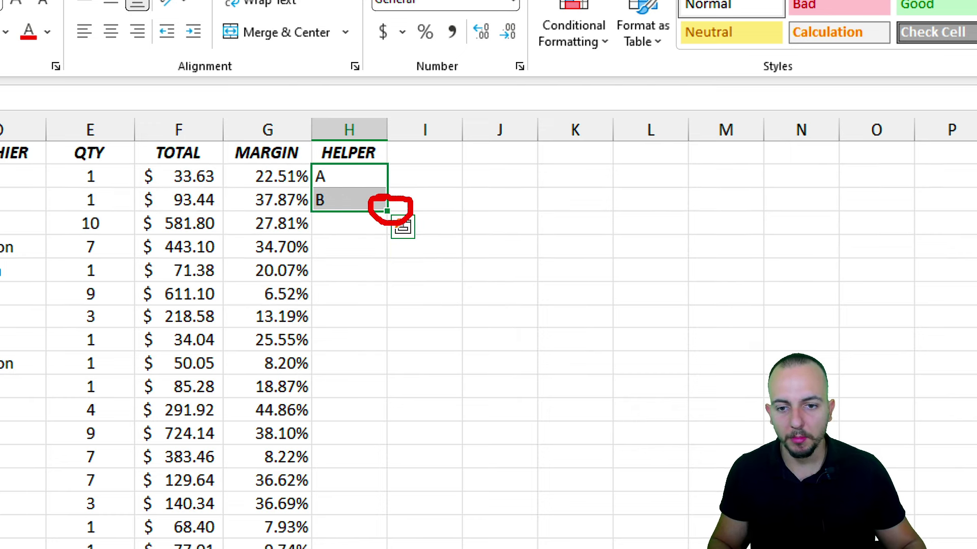
{"action": "double_click", "coordinate": [387, 210]}
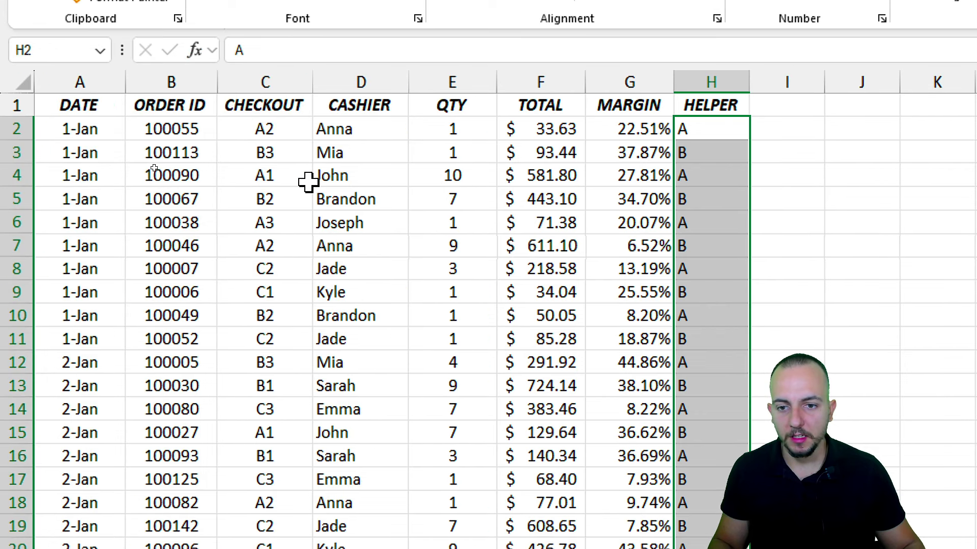
- Select columns A through H and switch on filters with Ctrl+Shift+L
{"action": "left_click", "coordinate": [315, 179]}
{"action": "left_click", "coordinate": [285, 184]}
{"action": "left_click", "coordinate": [290, 190]}
{"action": "left_click", "coordinate": [339, 226]}
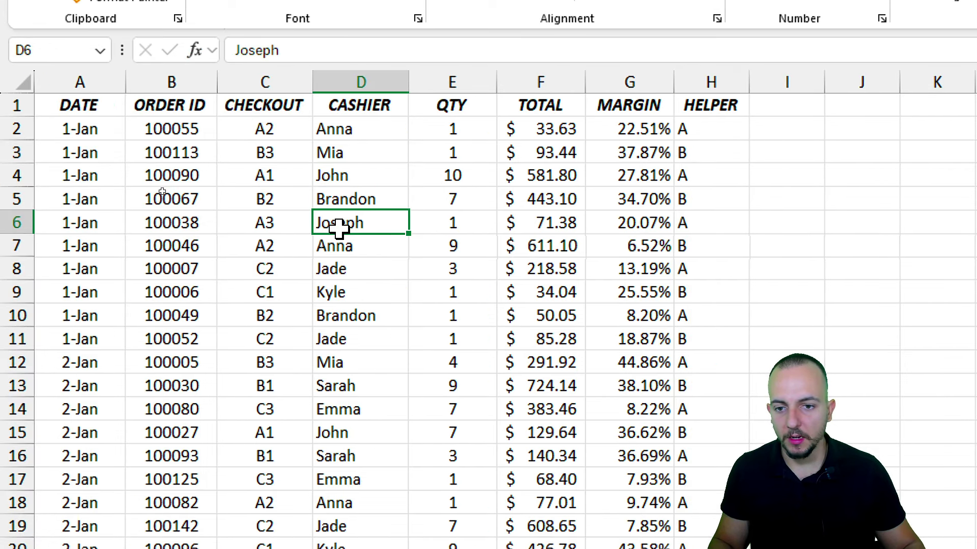
{"action": "left_click", "coordinate": [336, 175]}
{"action": "left_click", "coordinate": [269, 245]}
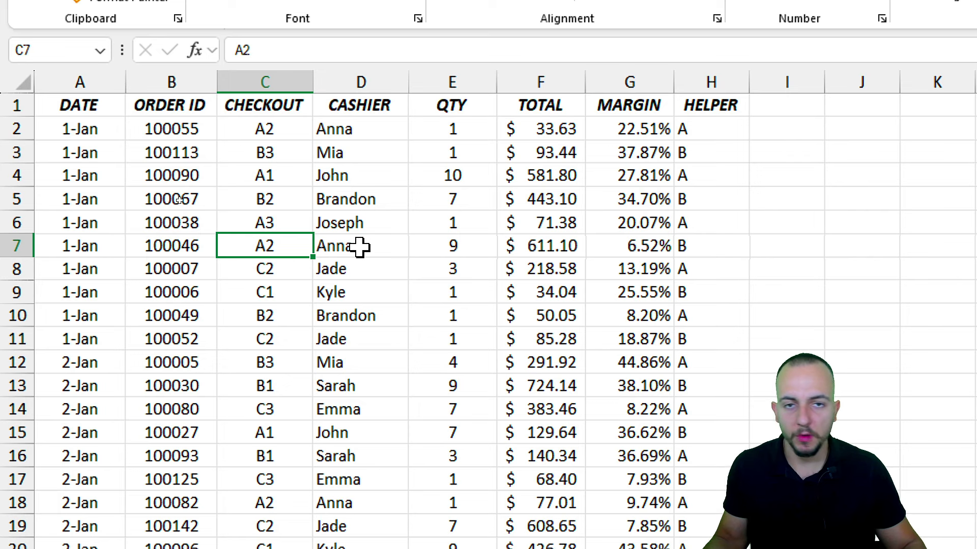
{"action": "left_click_drag", "start_coordinate": [76, 81], "coordinate": [716, 98]}
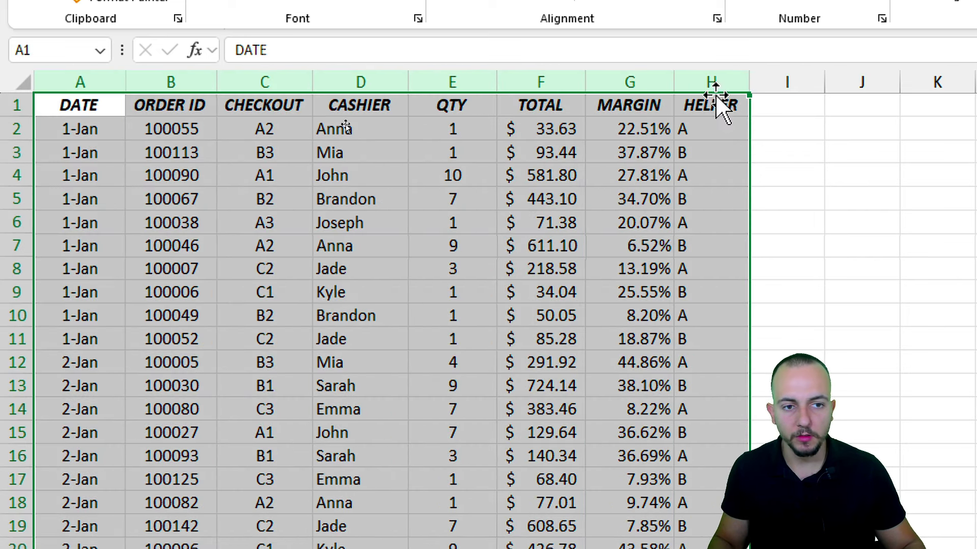
{"action": "key", "text": "ctrl+shift+l"}
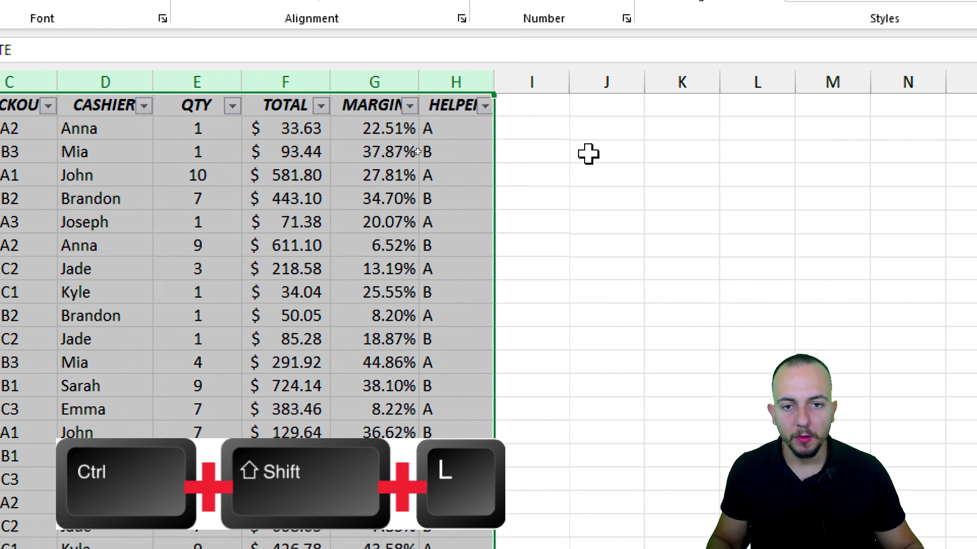
- Filter the HELPER column to show only the value A
{"action": "left_click", "coordinate": [717, 105]}
{"action": "left_click", "coordinate": [485, 106]}
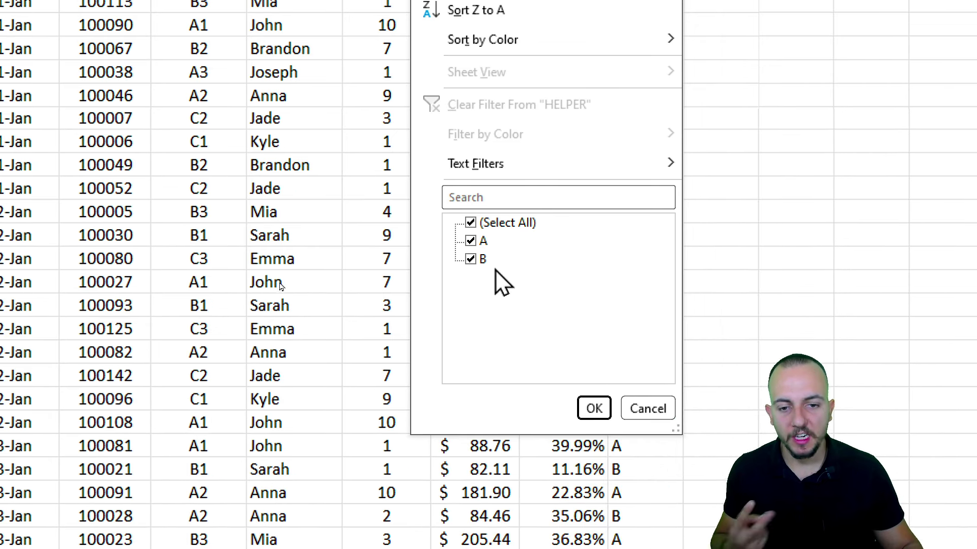
{"action": "left_click", "coordinate": [565, 361]}
{"action": "left_click", "coordinate": [501, 224]}
{"action": "left_click", "coordinate": [482, 241]}
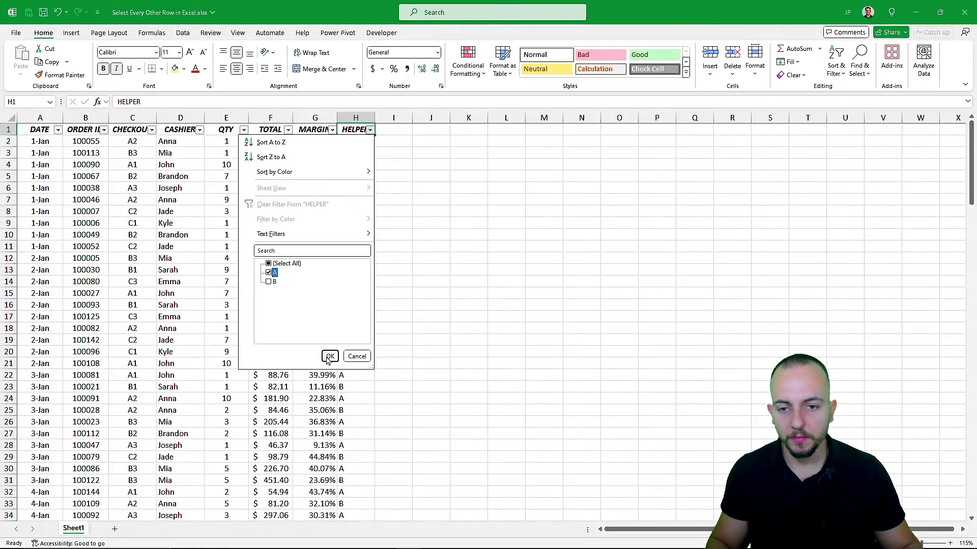
{"action": "left_click", "coordinate": [585, 411]}
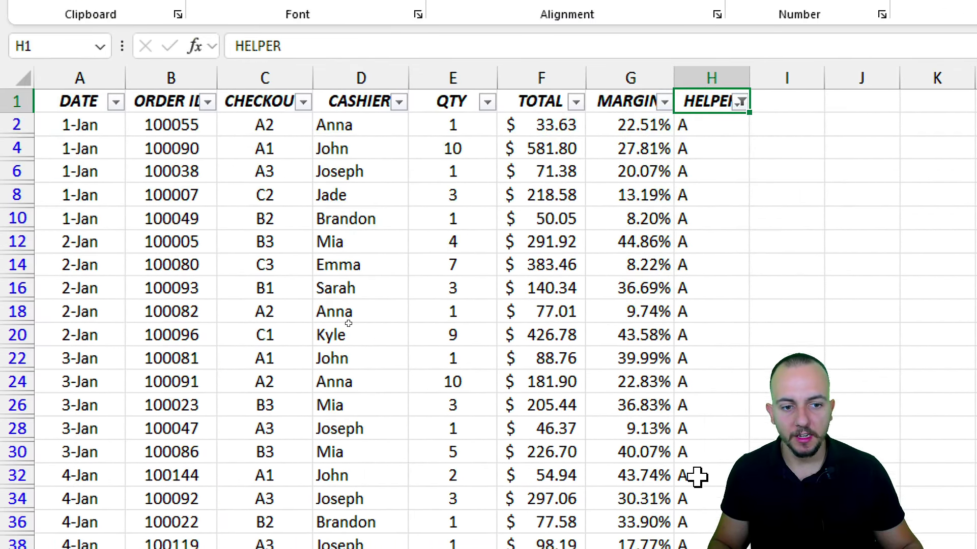
- Drag down the row headers to select the visible A rows from row 2 to row 154
{"action": "scroll", "coordinate": [703, 179], "scroll_direction": "down", "scroll_amount": 5}
{"action": "scroll", "coordinate": [709, 215], "scroll_direction": "up", "scroll_amount": 5}
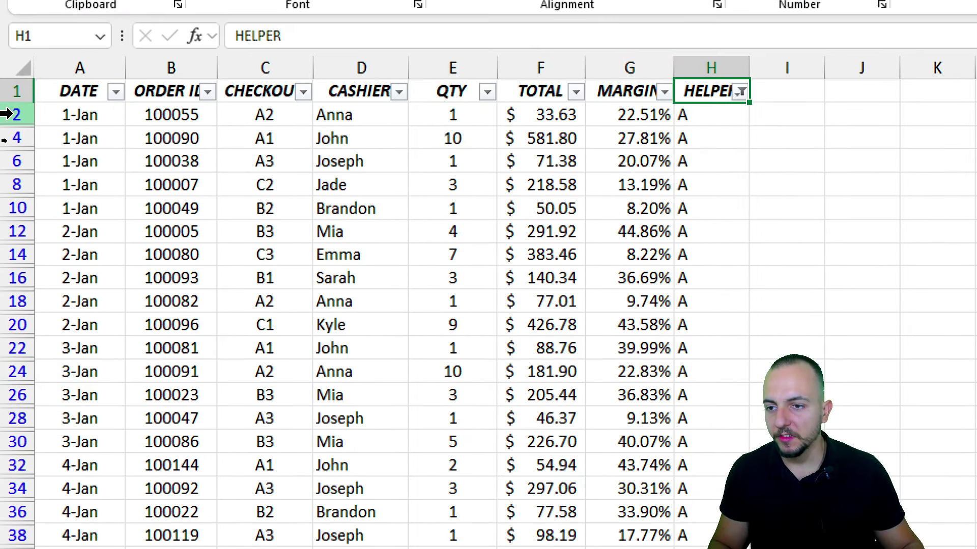
{"action": "left_click_drag", "start_coordinate": [10, 114], "coordinate": [20, 250]}
{"action": "left_click_drag", "start_coordinate": [5, 478], "coordinate": [15, 543]}
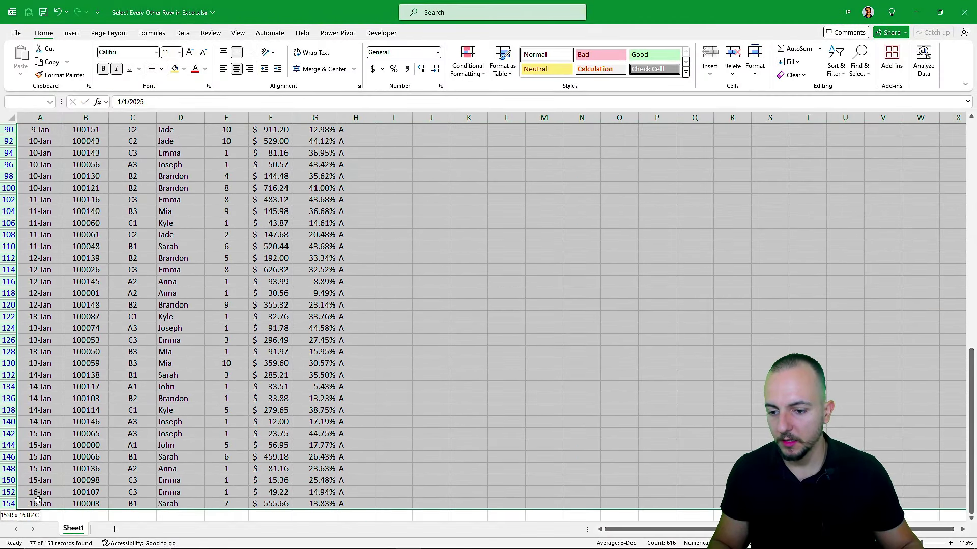
{"action": "left_click_drag", "start_coordinate": [38, 501], "coordinate": [38, 501]}
{"action": "scroll", "coordinate": [125, 255], "scroll_direction": "up", "scroll_amount": 20}
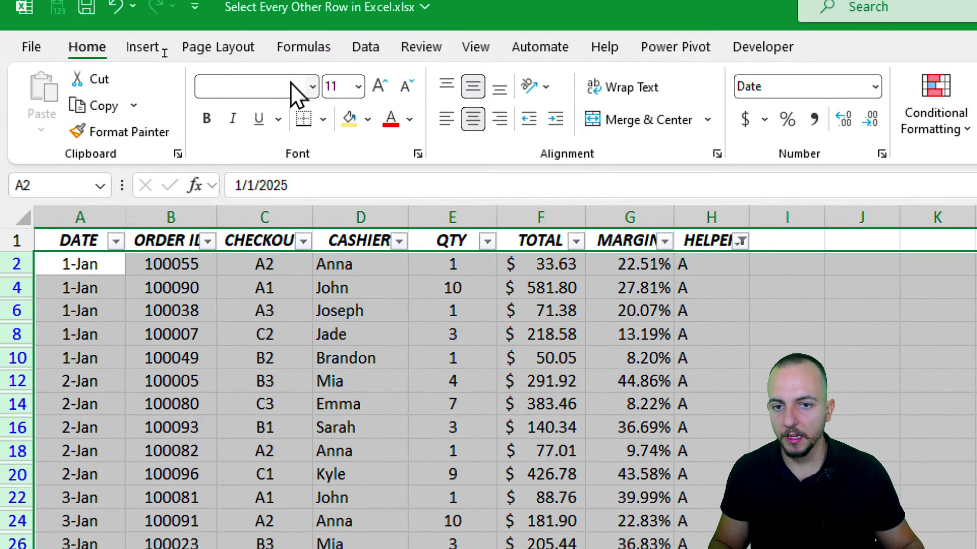
- Fill the visible HELPER A rows with light yellow, then select the filtered table A1:H154
{"action": "left_click", "coordinate": [367, 119]}
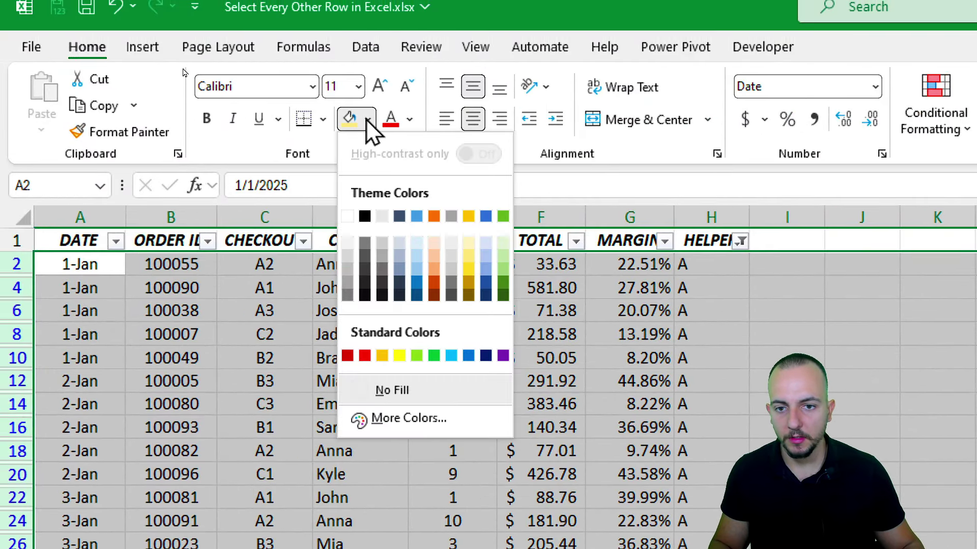
{"action": "left_click", "coordinate": [475, 264]}
{"action": "left_click", "coordinate": [473, 310]}
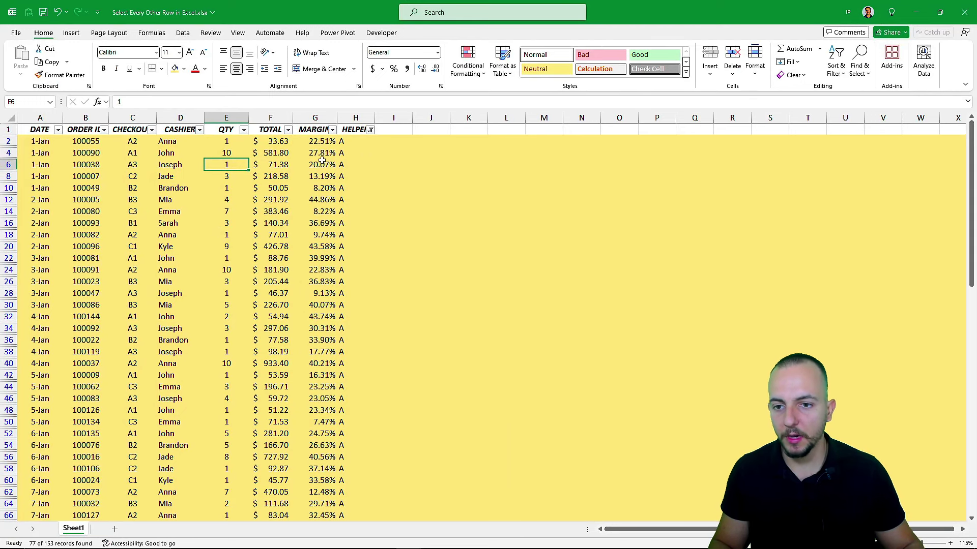
{"action": "left_click_drag", "start_coordinate": [41, 129], "coordinate": [358, 505]}
{"action": "scroll", "coordinate": [265, 193], "scroll_direction": "up", "scroll_amount": 15}
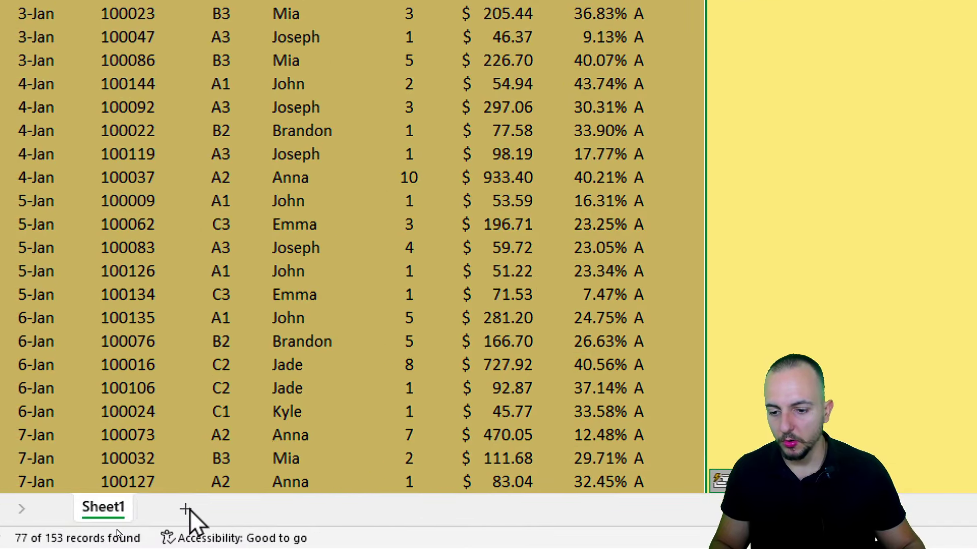
- Add Sheet2 and paste the copied yellow A rows from Sheet1 into it
{"action": "left_click", "coordinate": [185, 510]}
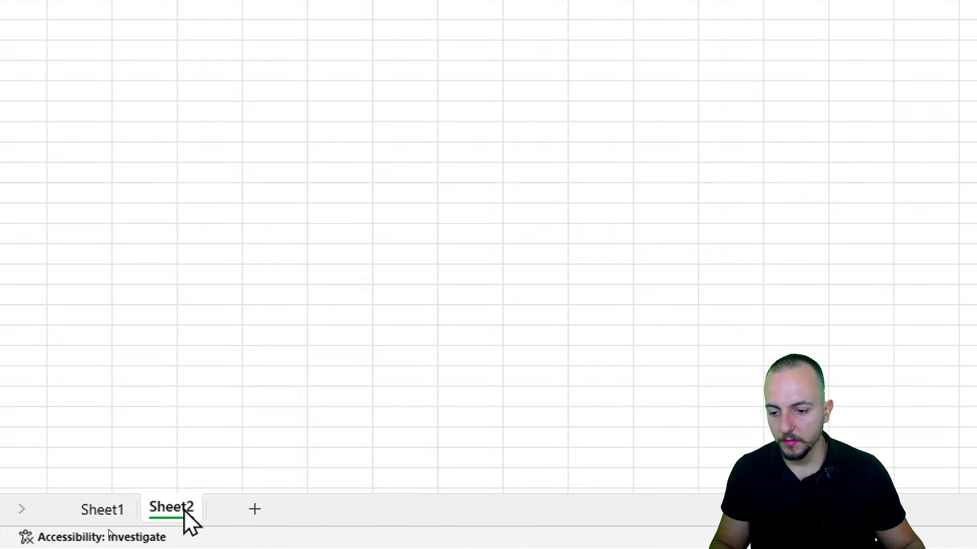
{"action": "left_click", "coordinate": [108, 507]}
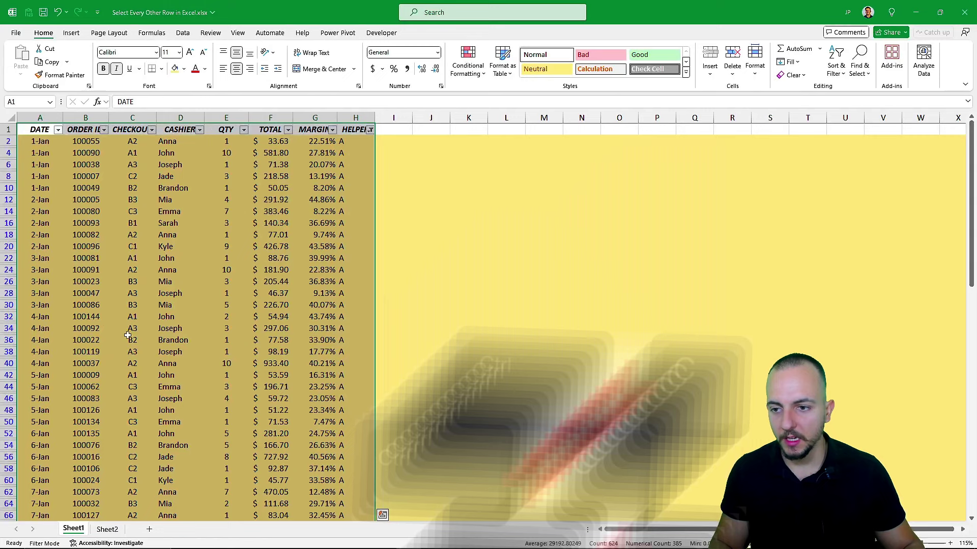
{"action": "key", "text": "ctrl+c"}
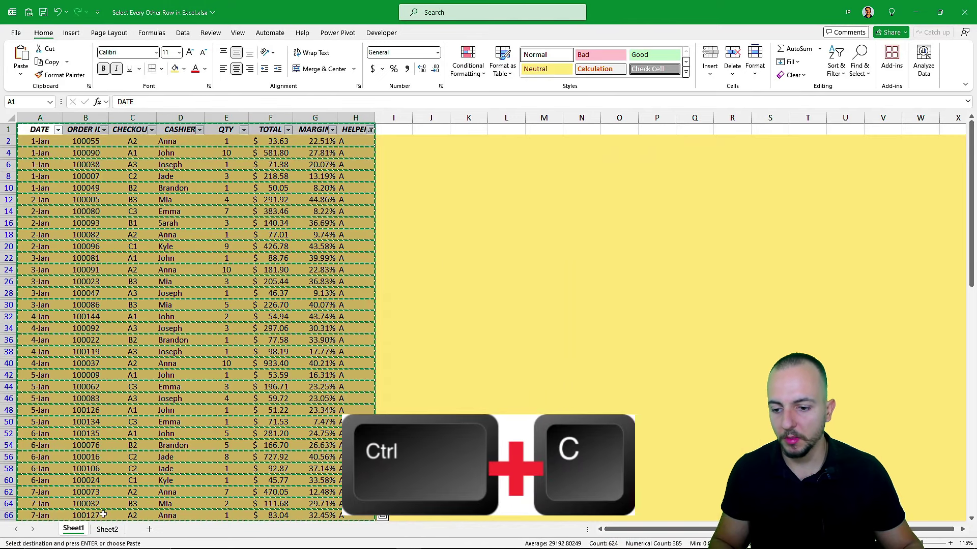
{"action": "left_click", "coordinate": [107, 529]}
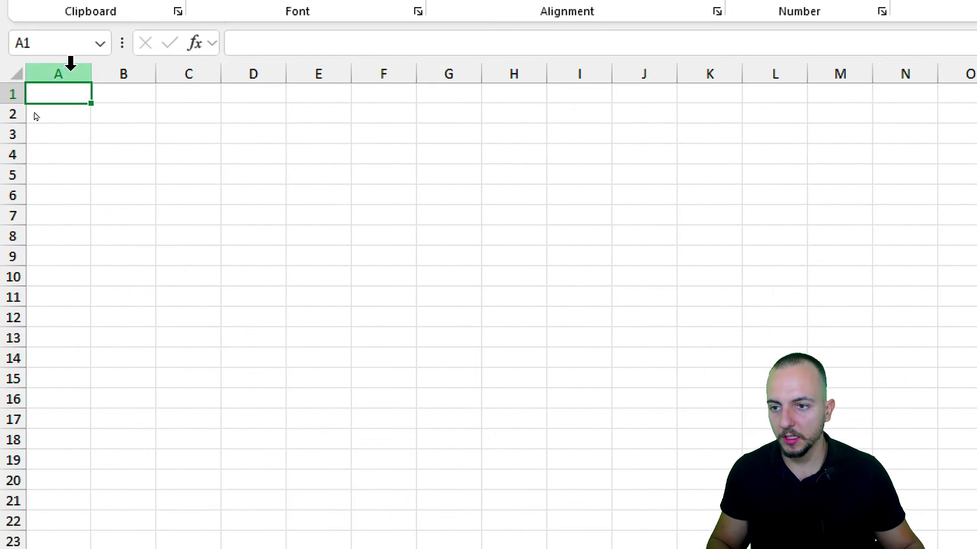
{"action": "key", "text": "ctrl+v"}
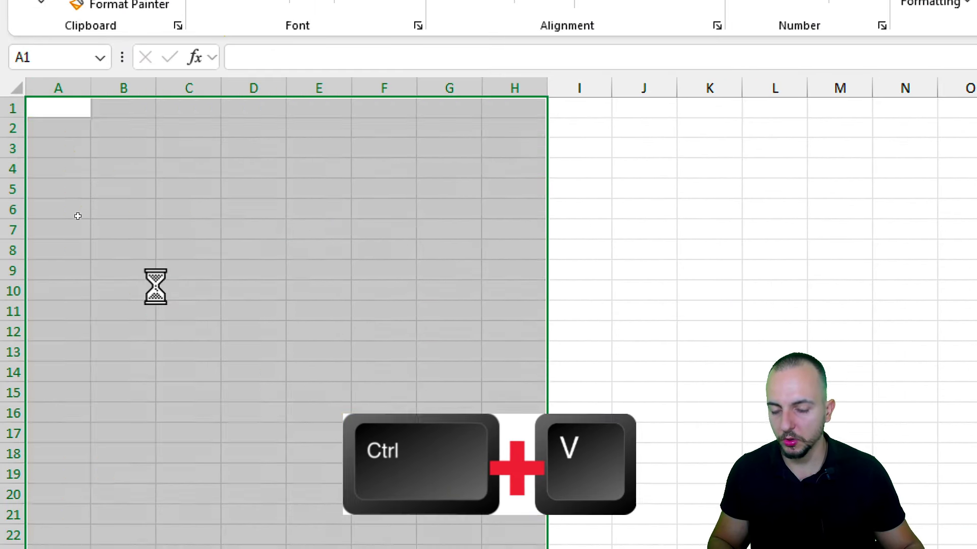
{"action": "left_click", "coordinate": [86, 199]}
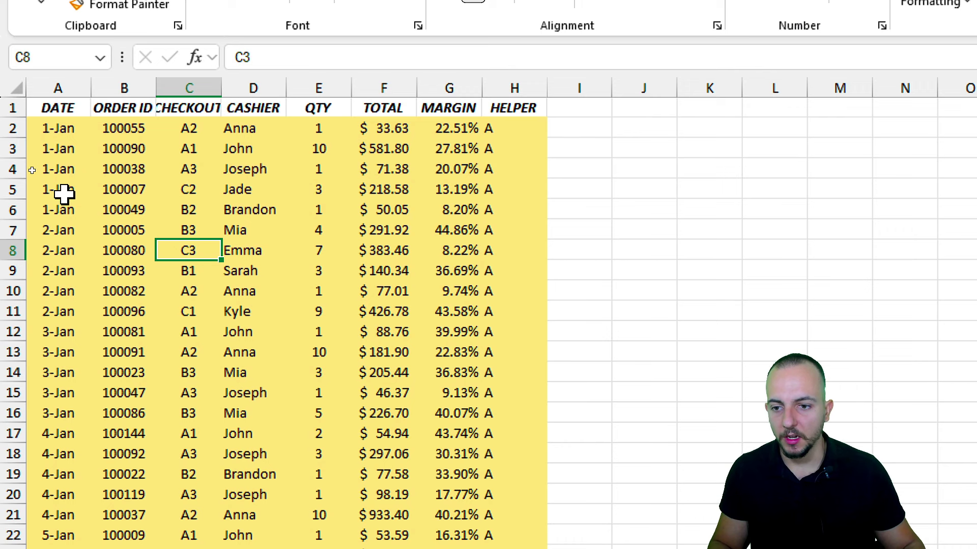
{"action": "left_click", "coordinate": [493, 134]}
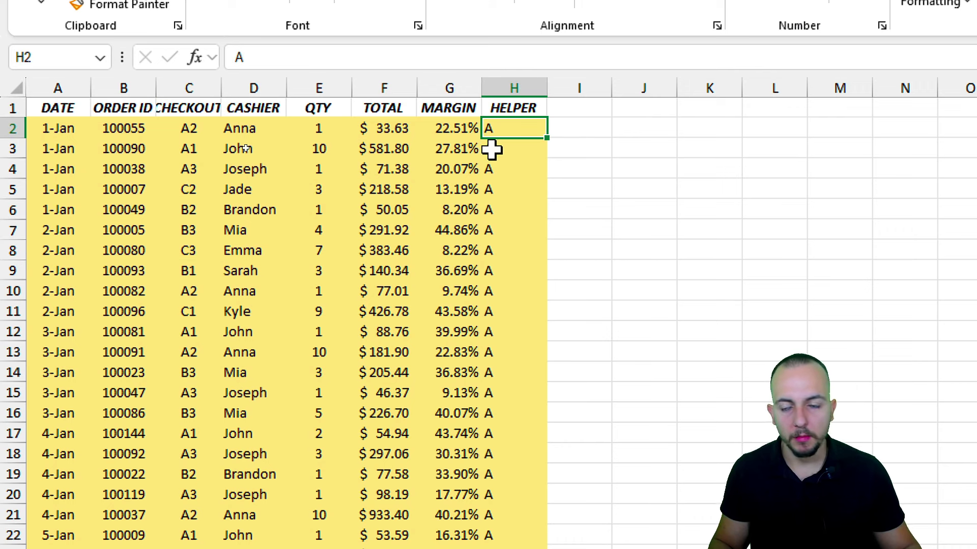
{"action": "key", "text": "ctrl"}
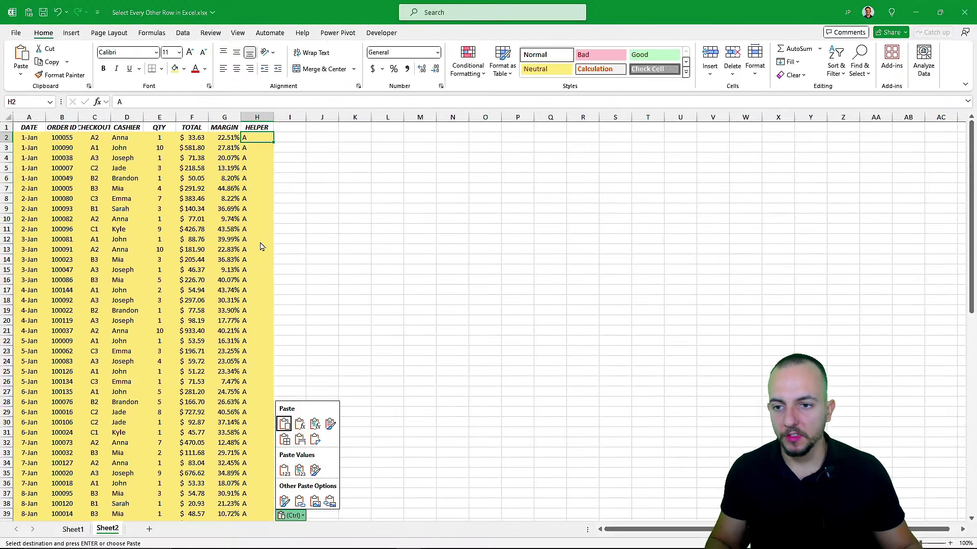
{"action": "key", "text": "Escape"}
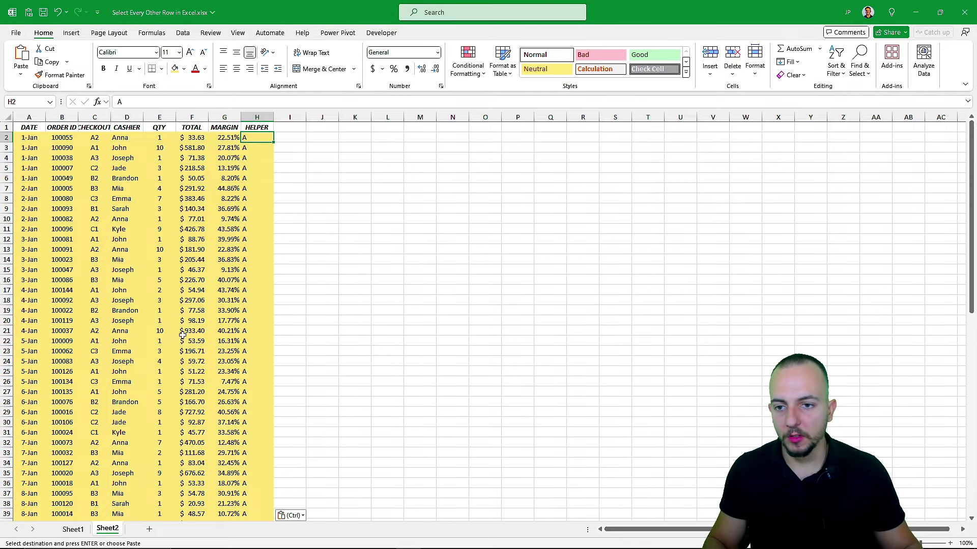
- Remove the filter on Sheet1 so yellow A rows alternate with plain B rows
{"action": "left_click", "coordinate": [74, 529]}
{"action": "left_click", "coordinate": [28, 132]}
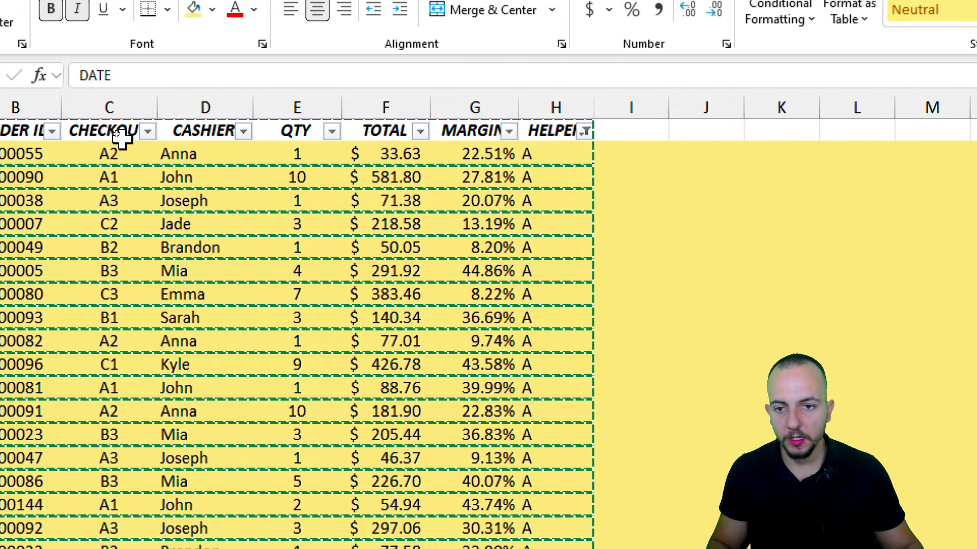
{"action": "key", "text": "ctrl+shift+l"}
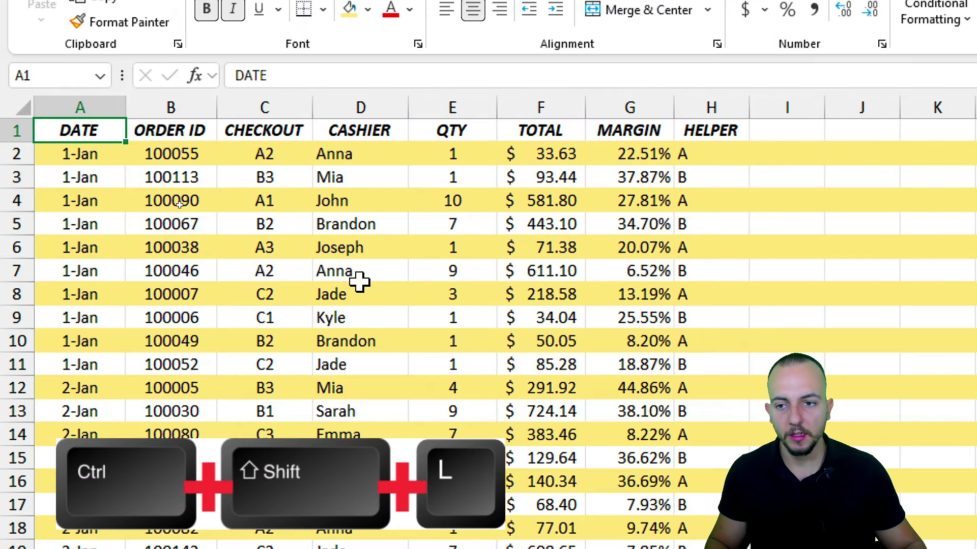
- Set the whole Sheet1 worksheet to No Fill, removing the yellow shading
{"action": "scroll", "coordinate": [332, 419], "scroll_direction": "down", "scroll_amount": 20}
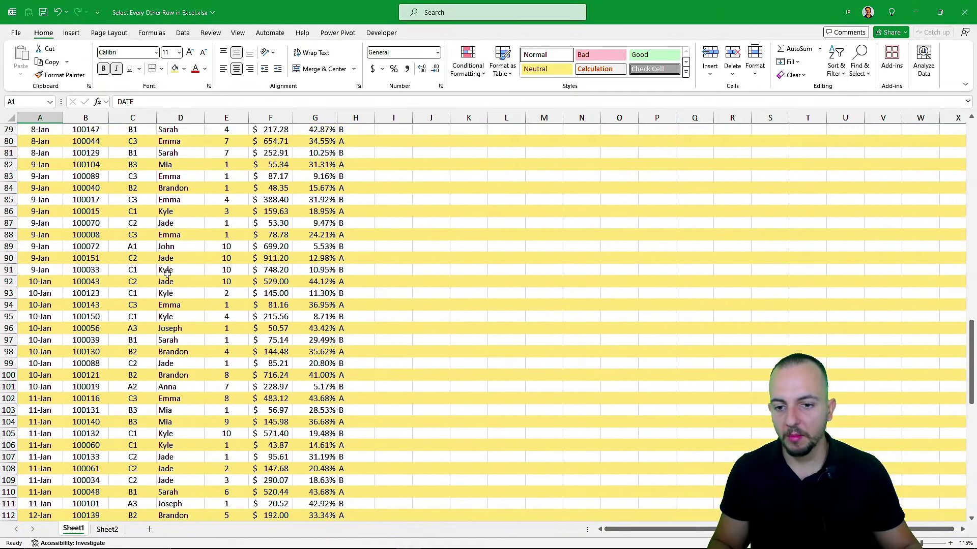
{"action": "scroll", "coordinate": [167, 273], "scroll_direction": "down", "scroll_amount": 15}
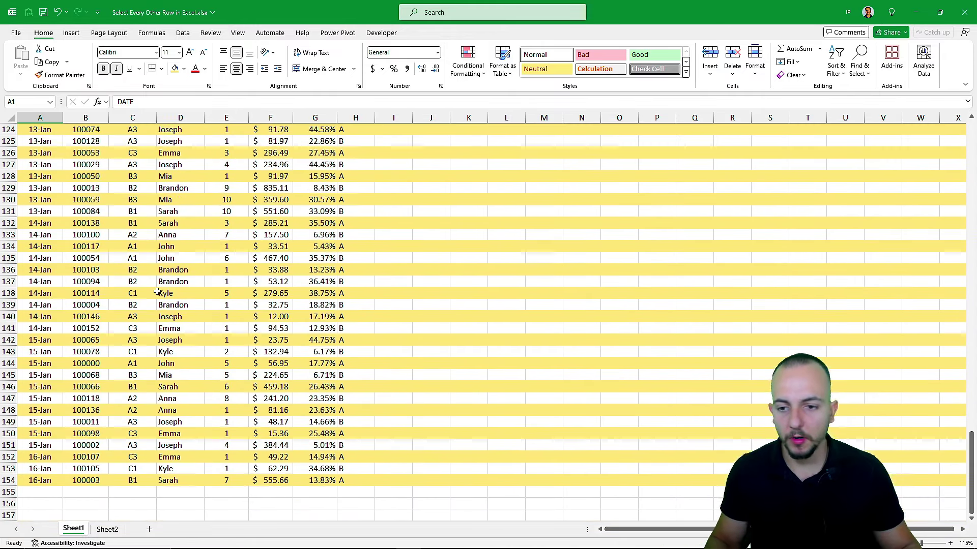
{"action": "scroll", "coordinate": [157, 292], "scroll_direction": "up", "scroll_amount": 20}
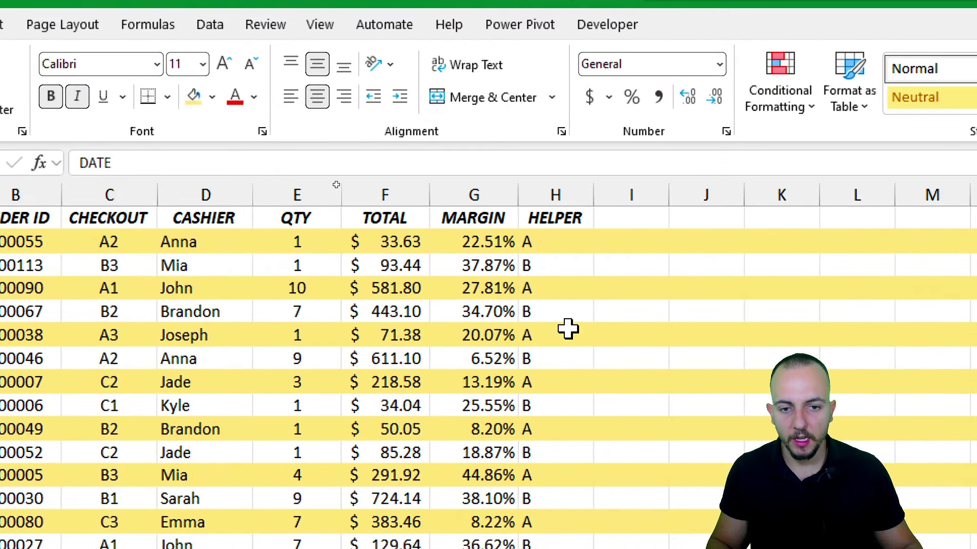
{"action": "left_click", "coordinate": [26, 194]}
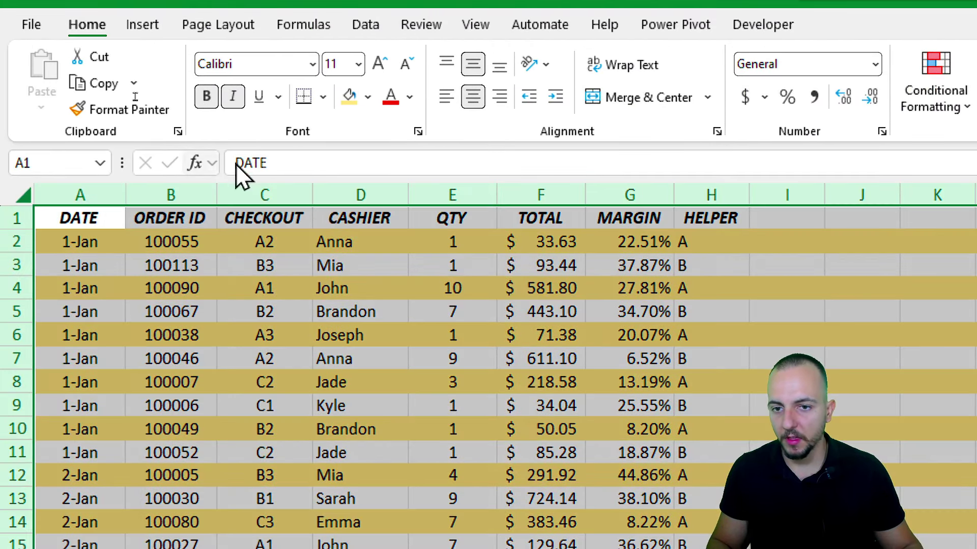
{"action": "left_click", "coordinate": [367, 97]}
{"action": "left_click", "coordinate": [392, 368]}
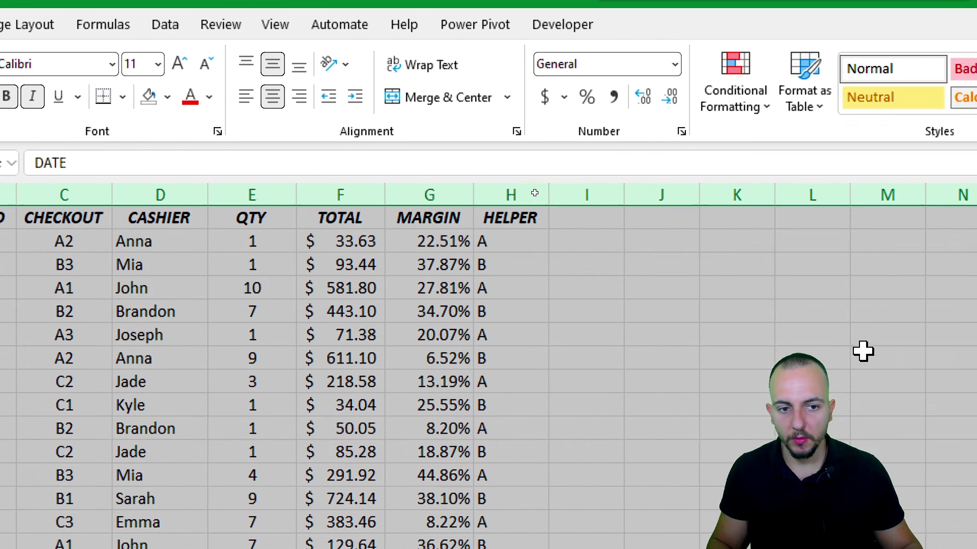
- Delete the HELPER column H and return to cell A1
{"action": "left_click", "coordinate": [717, 195]}
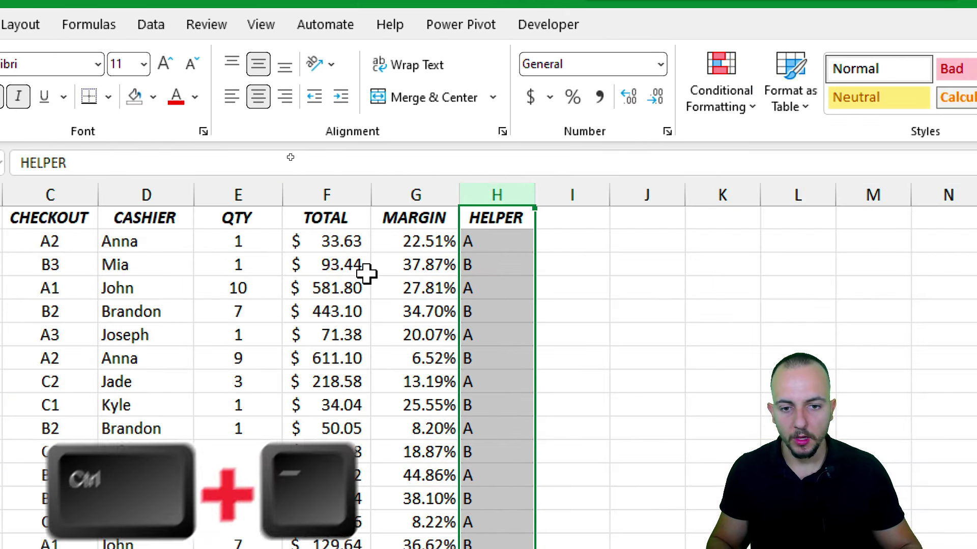
{"action": "key", "text": "ctrl+minus"}
{"action": "left_click", "coordinate": [366, 274]}
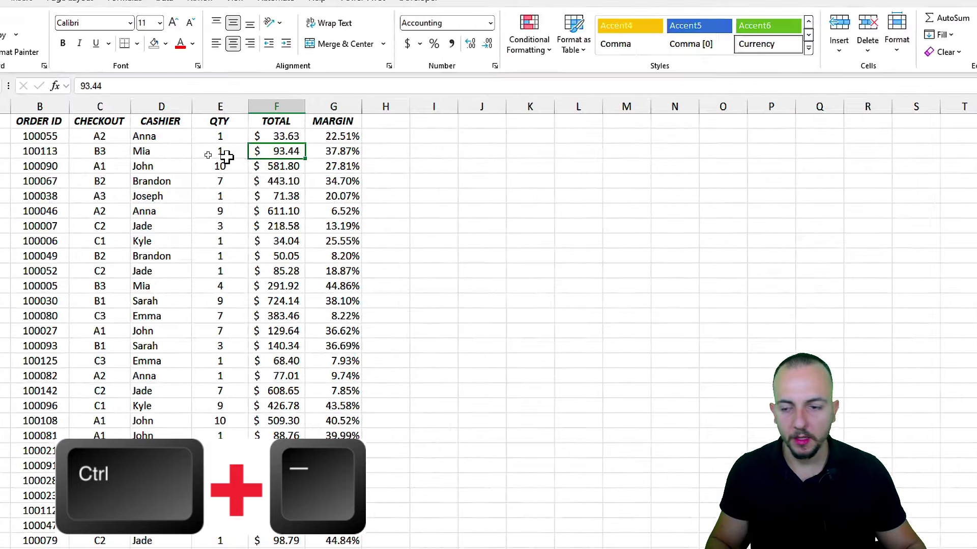
{"action": "key", "text": "ctrl+Home"}
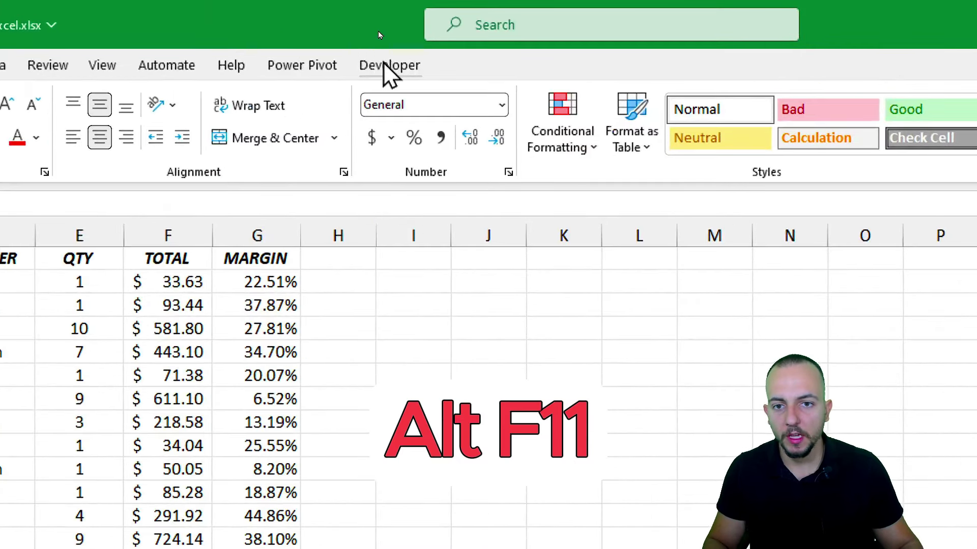
- Add the Developer tab from Main Tabs through Customize the Ribbon and switch to it
{"action": "left_click", "coordinate": [380, 34]}
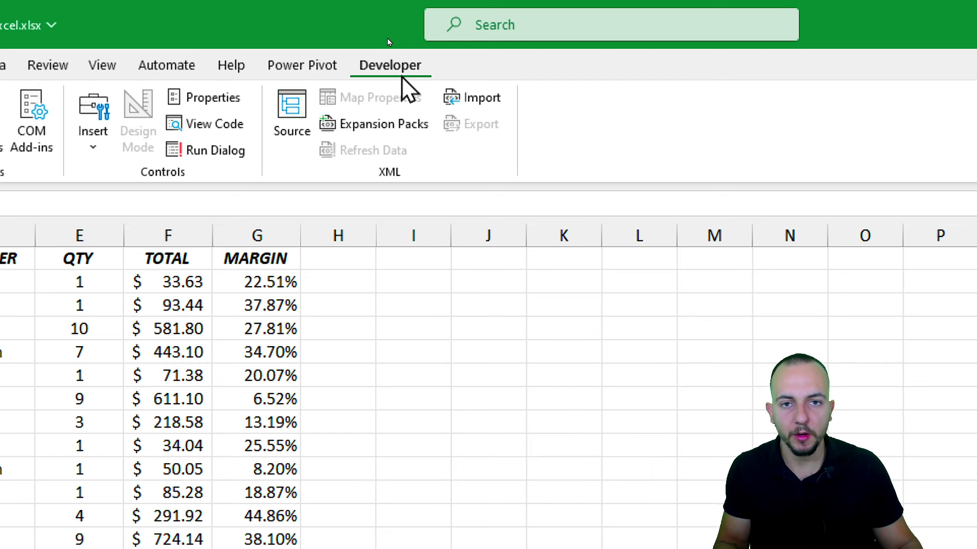
{"action": "left_click", "coordinate": [87, 65]}
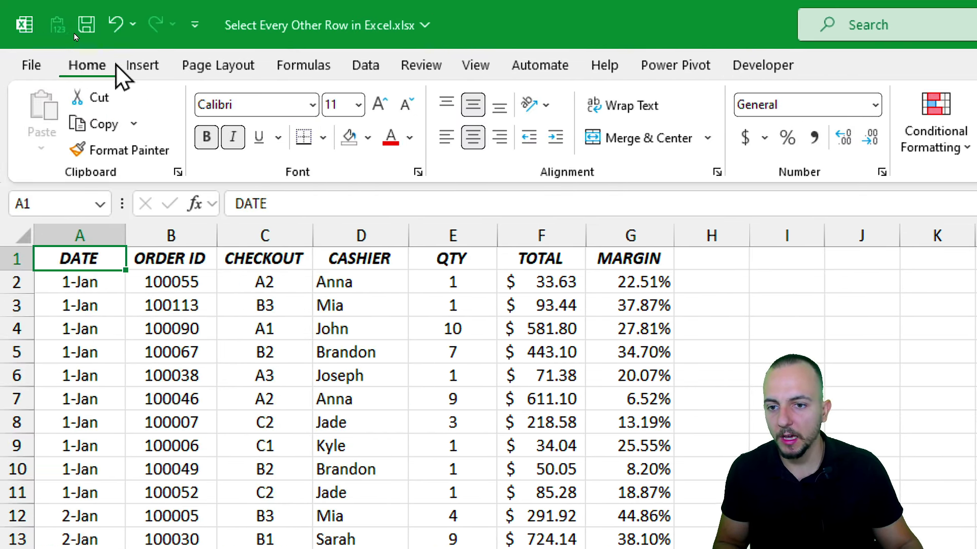
{"action": "right_click", "coordinate": [340, 174]}
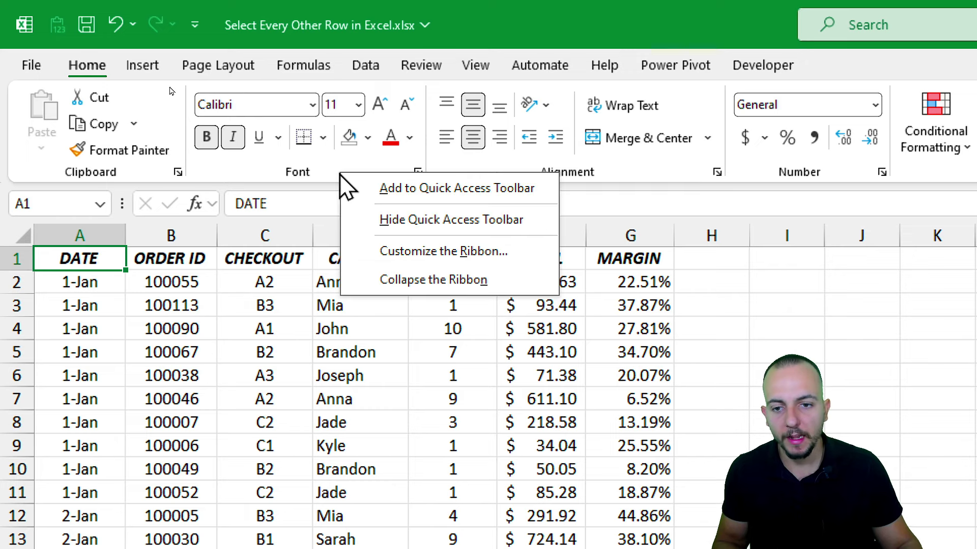
{"action": "left_click", "coordinate": [454, 251]}
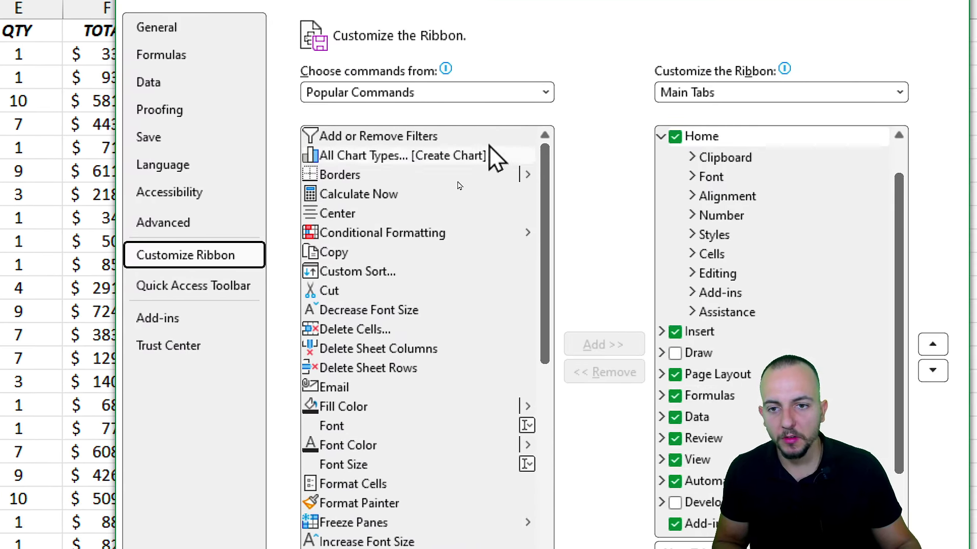
{"action": "left_click", "coordinate": [459, 93]}
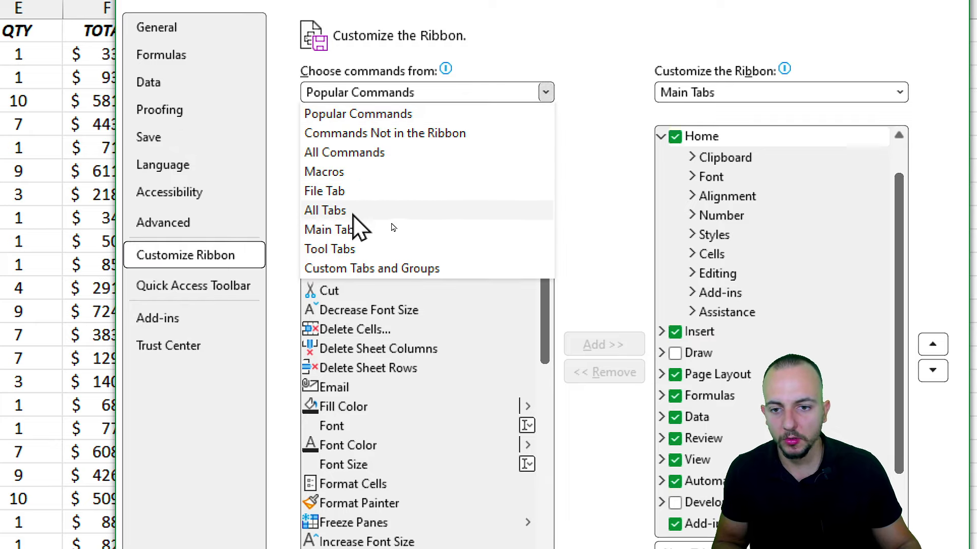
{"action": "left_click", "coordinate": [356, 230]}
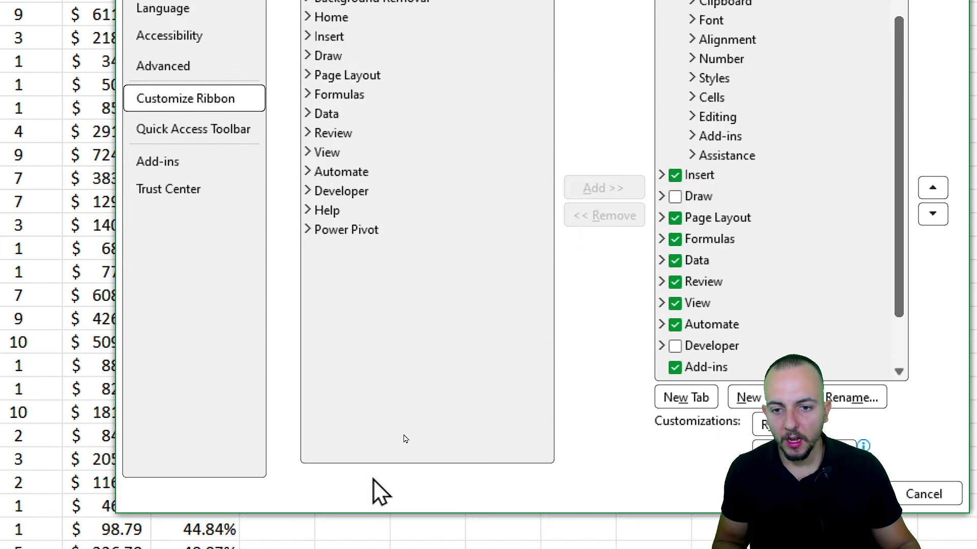
{"action": "left_click", "coordinate": [368, 191]}
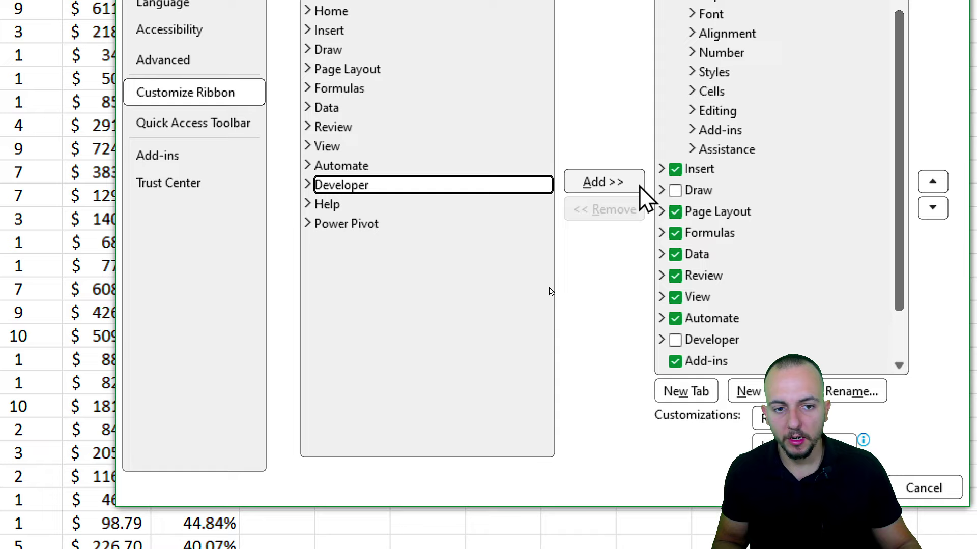
{"action": "left_click", "coordinate": [613, 184]}
{"action": "left_click", "coordinate": [625, 339]}
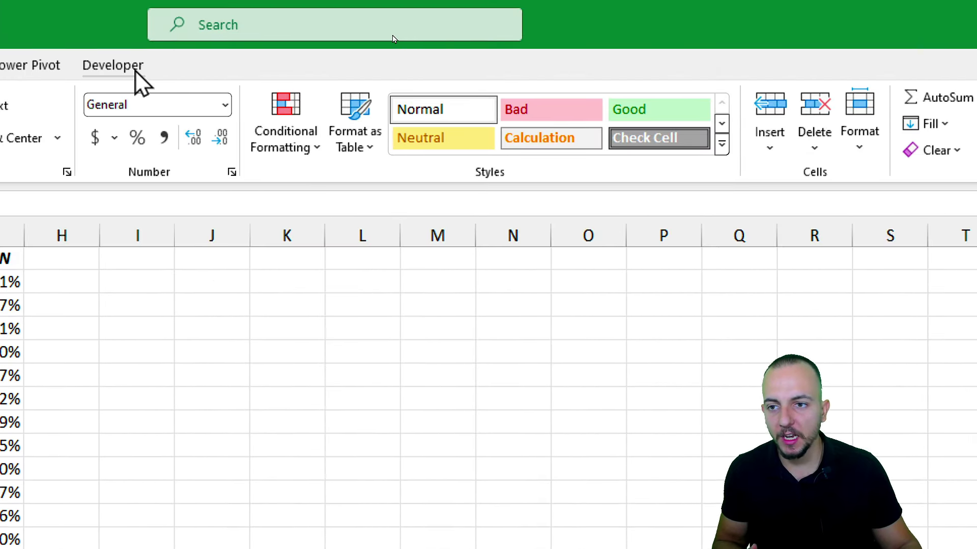
{"action": "left_click", "coordinate": [135, 74]}
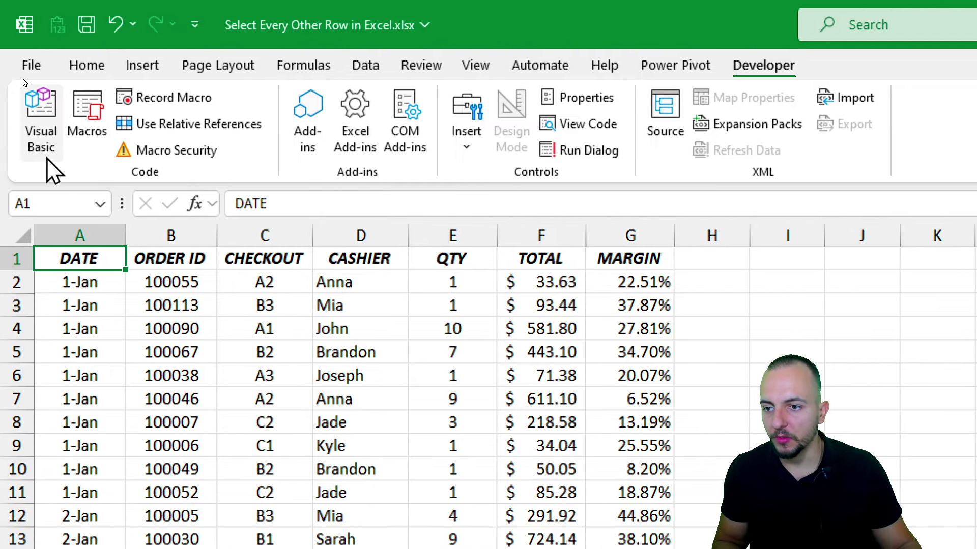
- Replace the Worksheet procedure stub in Sheet1's code with the pasted SelectEveryOtherRow macro
{"action": "left_click", "coordinate": [47, 159]}
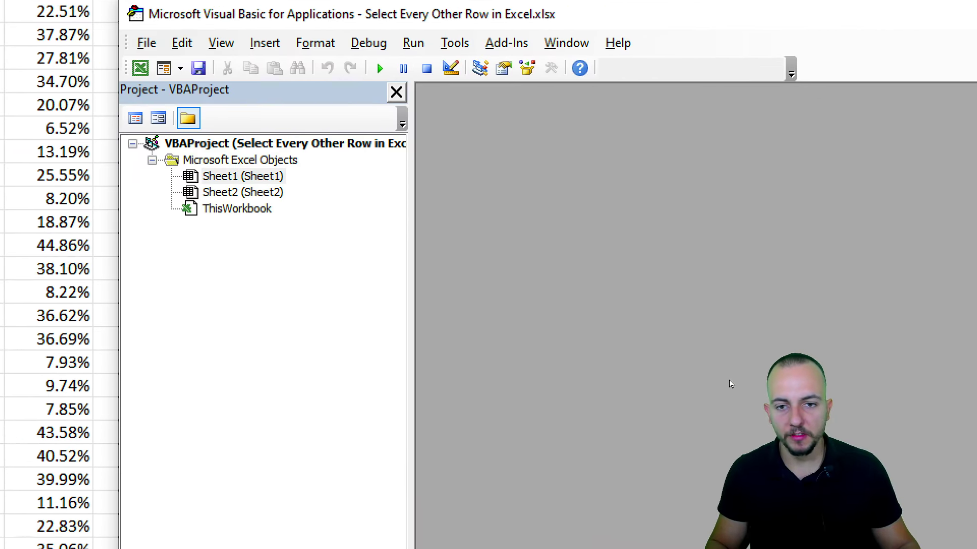
{"action": "left_click", "coordinate": [195, 160]}
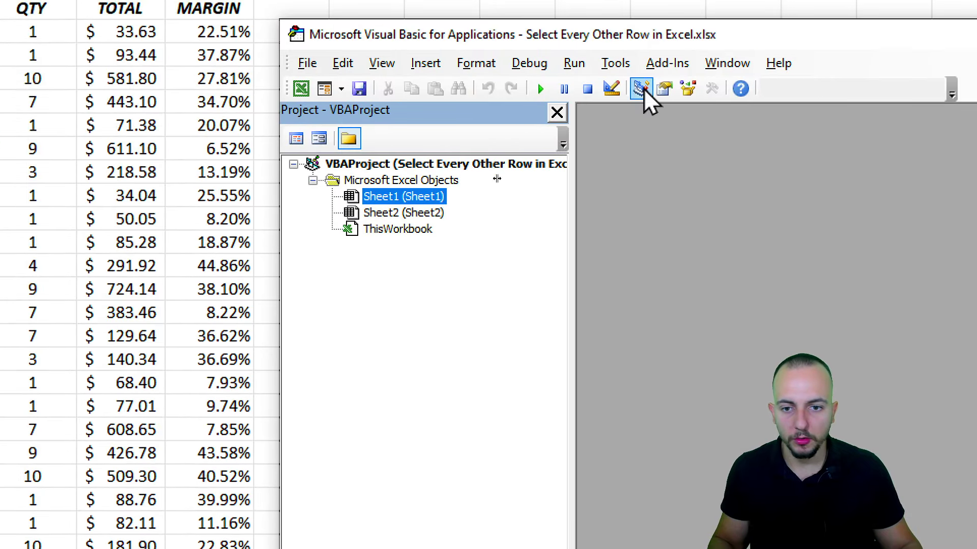
{"action": "double_click", "coordinate": [399, 197]}
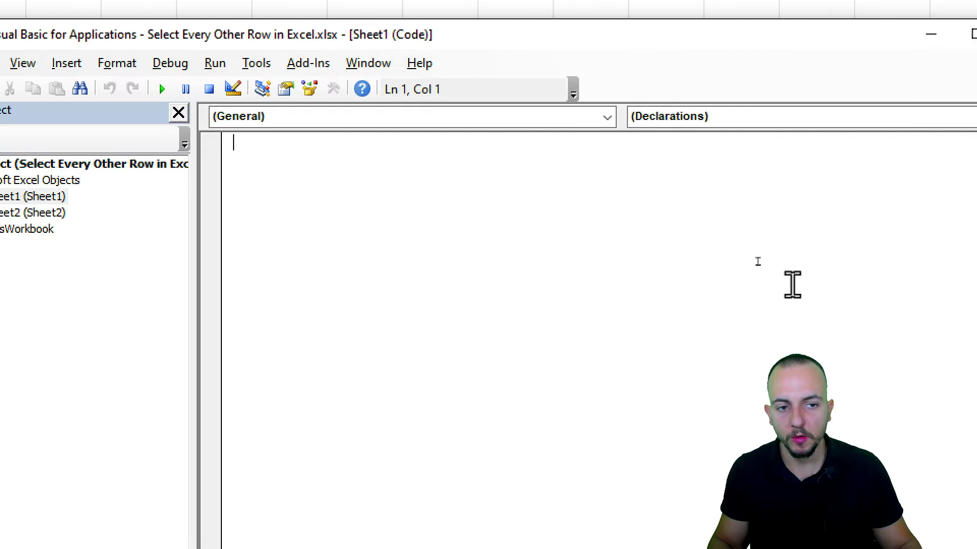
{"action": "left_click", "coordinate": [281, 122]}
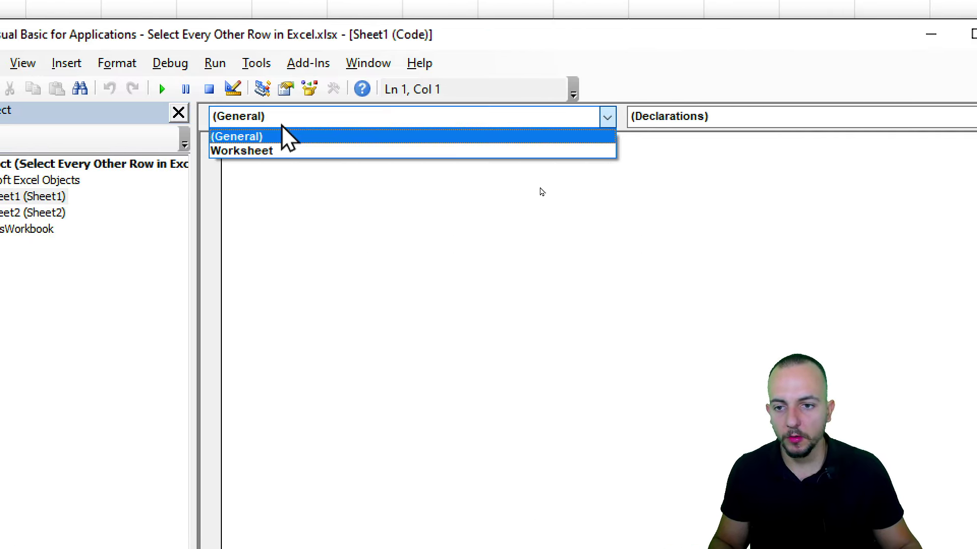
{"action": "left_click", "coordinate": [285, 151]}
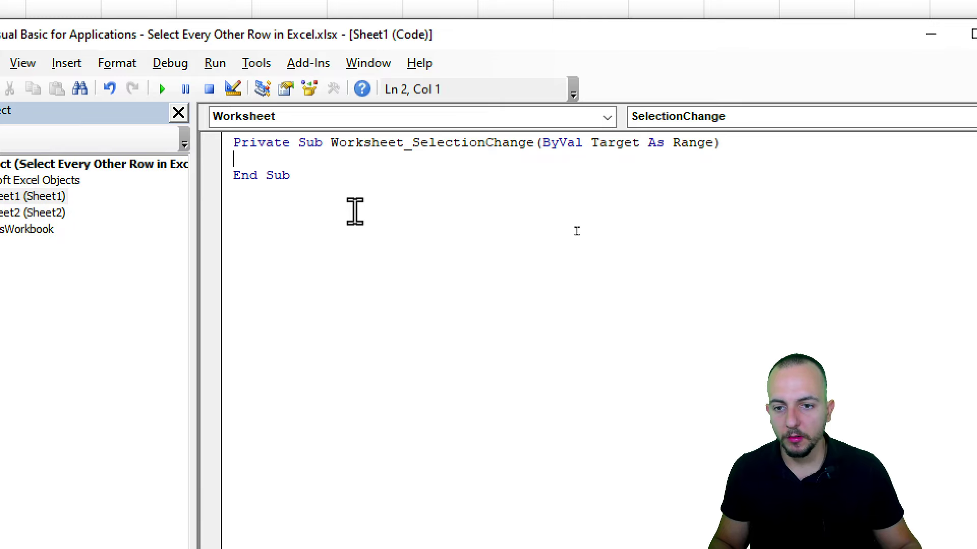
{"action": "left_click_drag", "start_coordinate": [279, 199], "coordinate": [218, 139]}
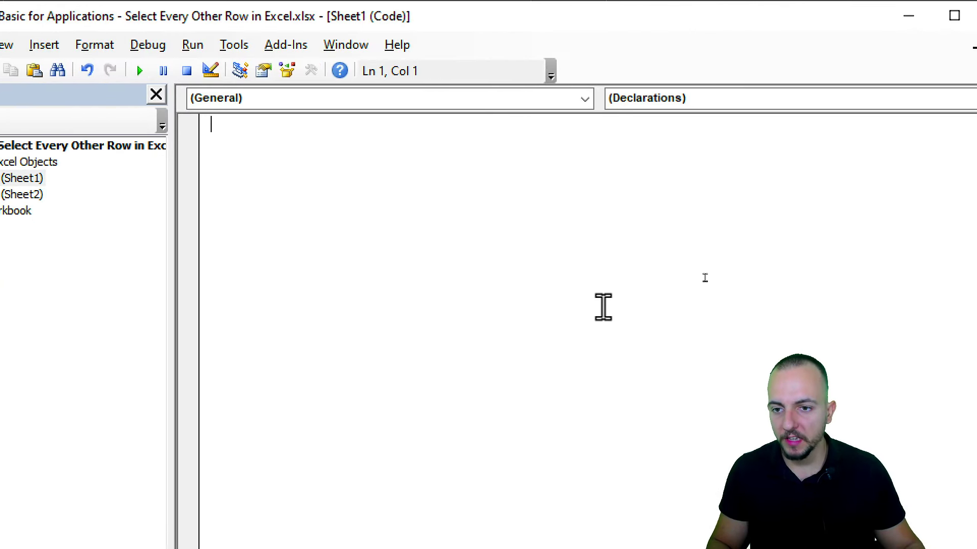
{"action": "key", "text": "ctrl+v"}
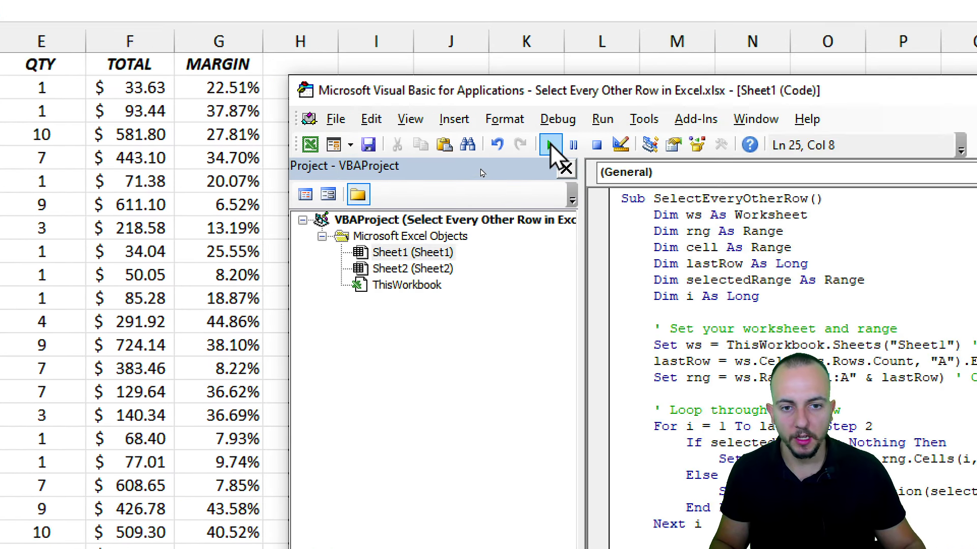
- Run the macro, change its range from A1:A to A2:A, rerun it, and close VBA
{"action": "left_click", "coordinate": [923, 145]}
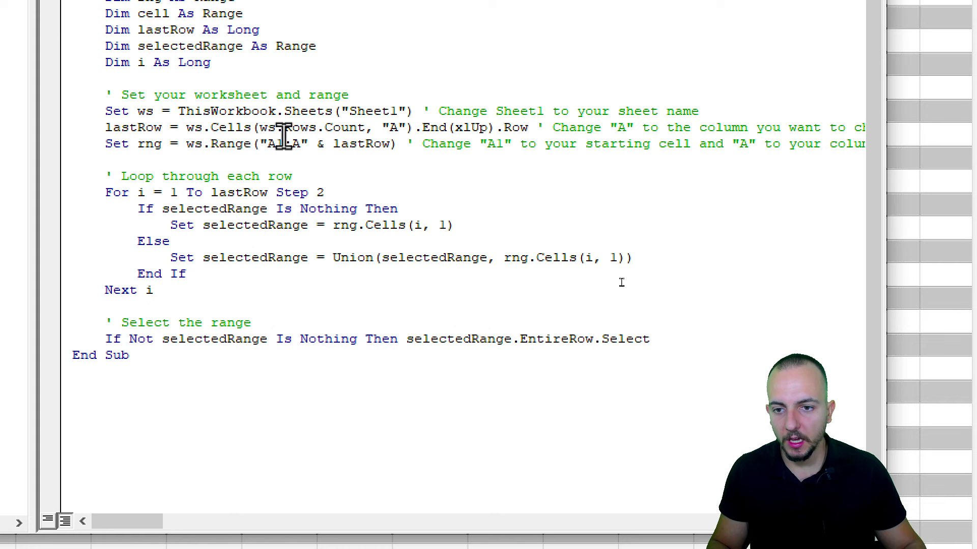
{"action": "left_click", "coordinate": [283, 138]}
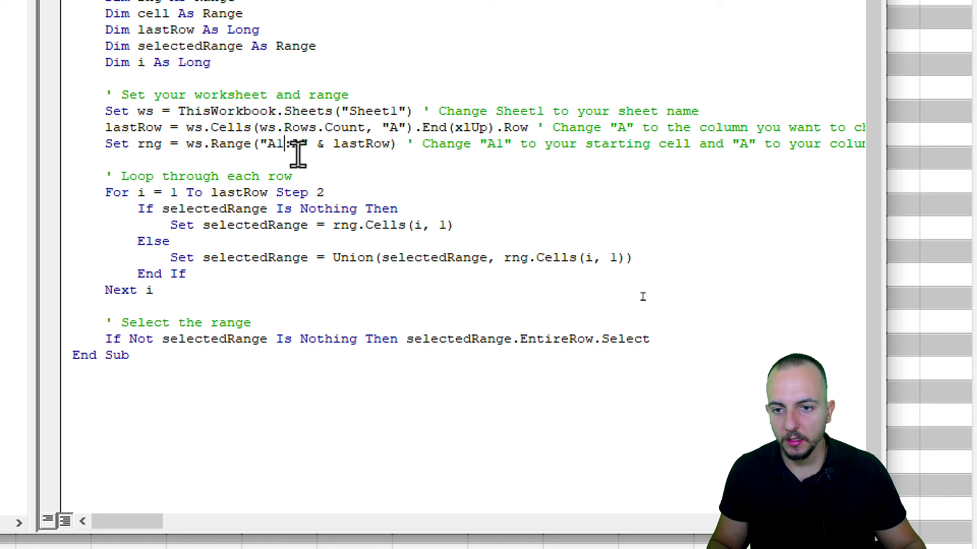
{"action": "key", "text": "BackSpace"}
{"action": "type", "text": "2"}
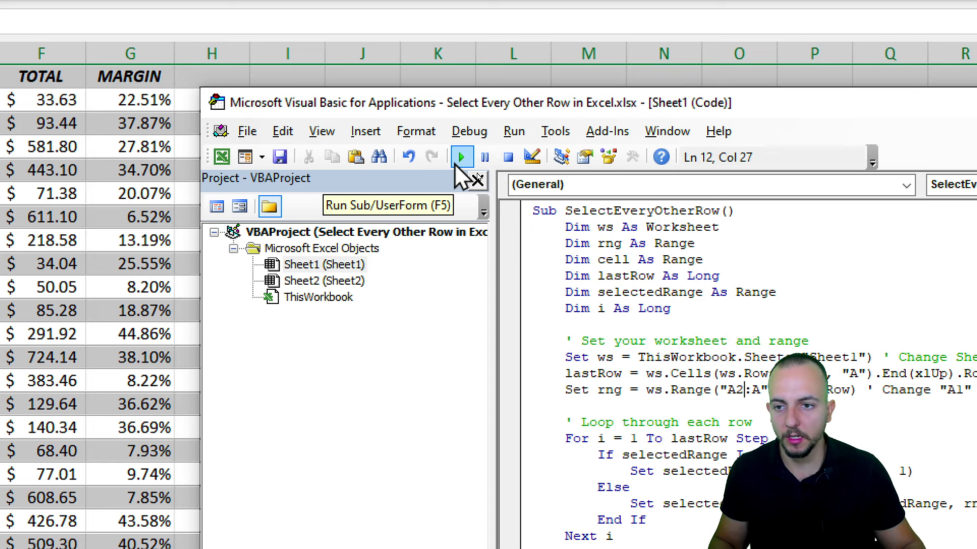
{"action": "left_click", "coordinate": [461, 157]}
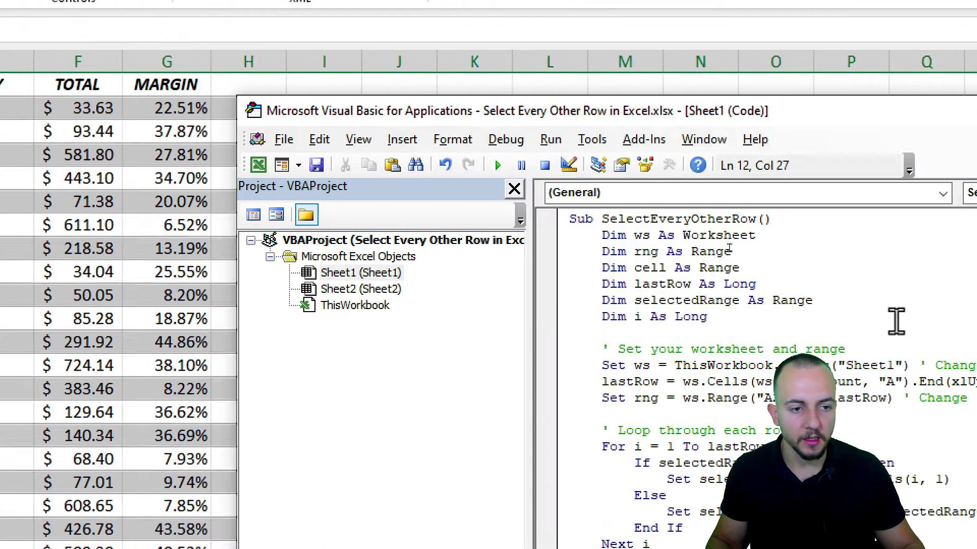
{"action": "left_click", "coordinate": [844, 109]}
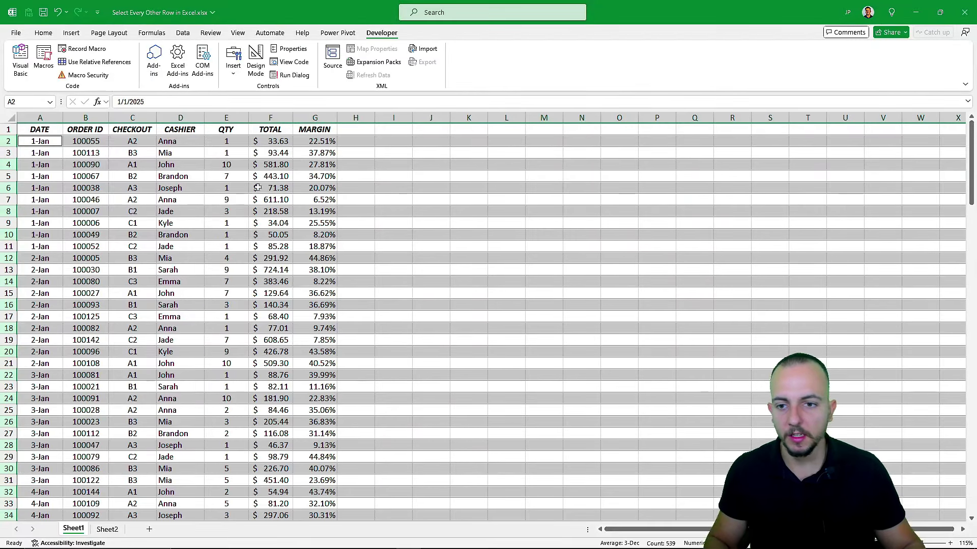
- Apply a light grey fill to the selected alternate rows, then return to cell A1
{"action": "left_click", "coordinate": [43, 32]}
{"action": "left_click", "coordinate": [183, 68]}
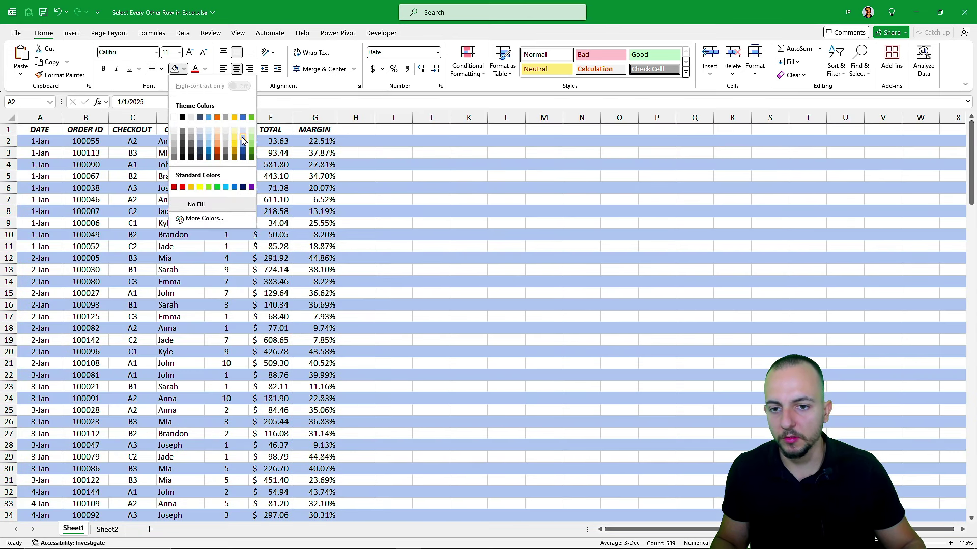
{"action": "left_click", "coordinate": [192, 141]}
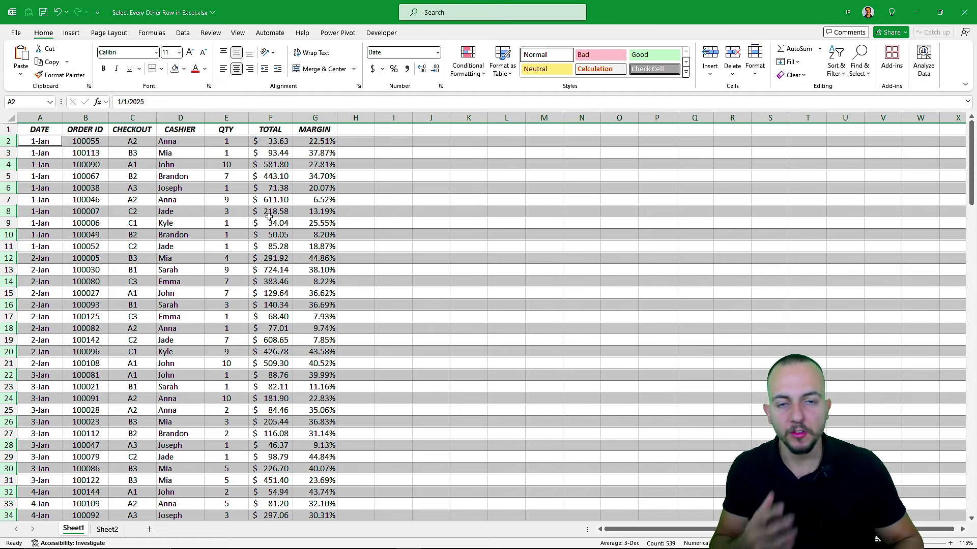
{"action": "key", "text": "ctrl+Home"}
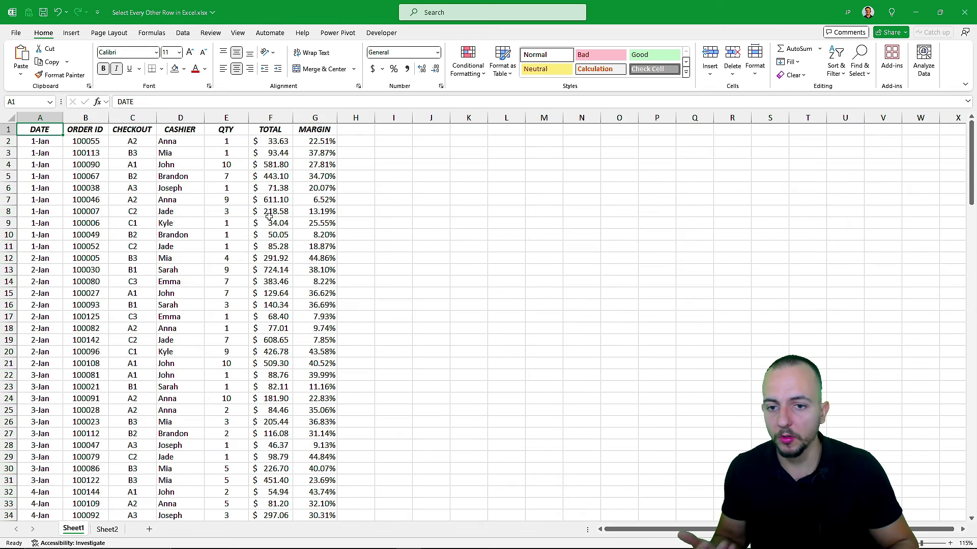